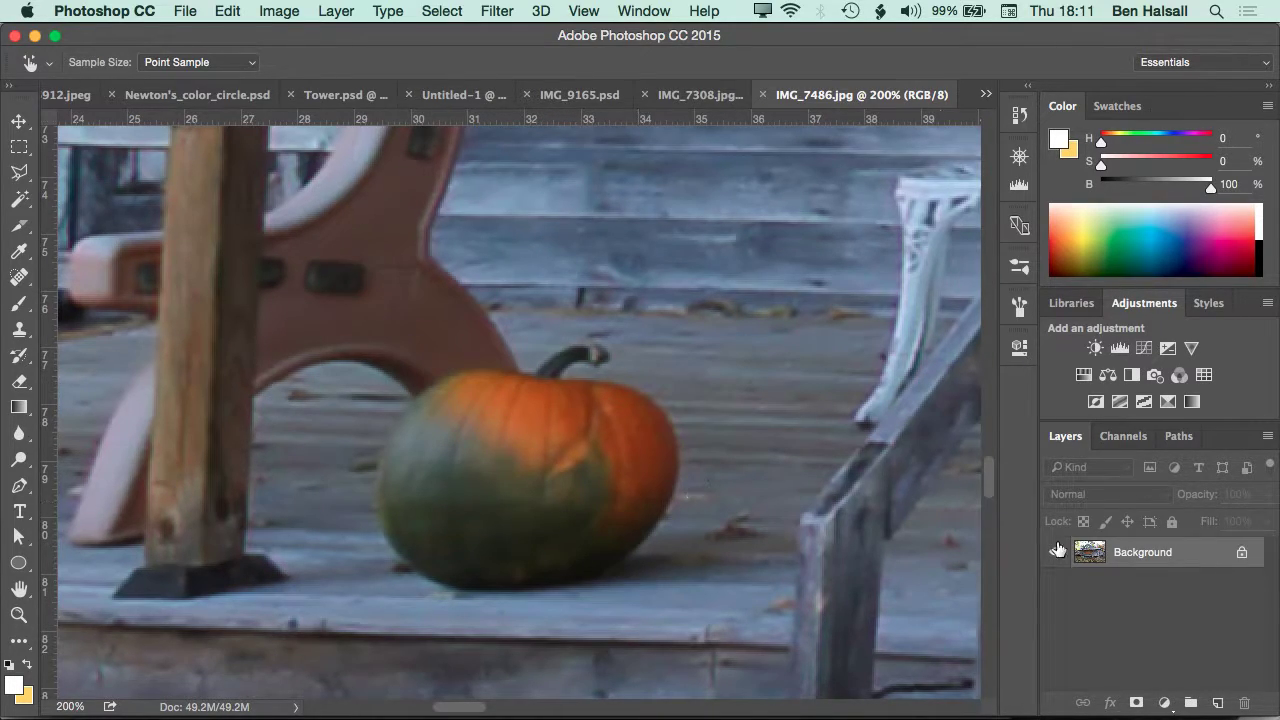
# - Add a new empty layer above the Background and reduce the Brush size to 80 px
pyautogui.click(1214, 704)
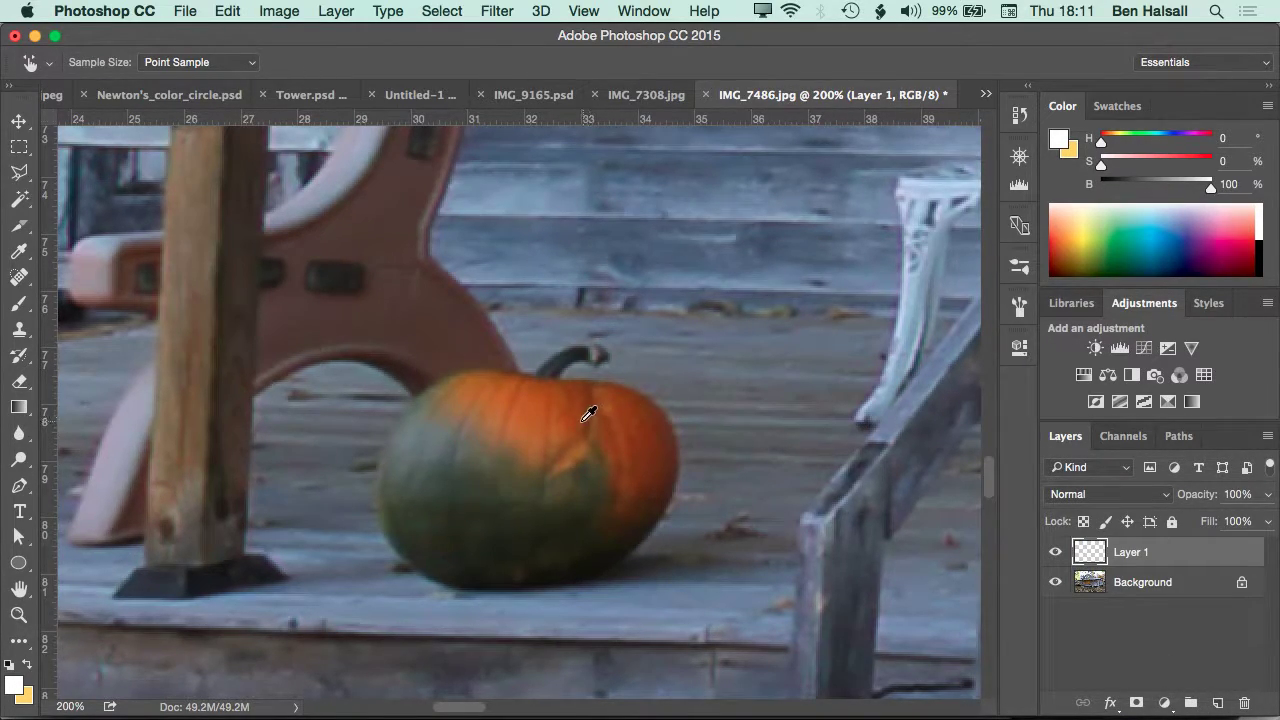
pyautogui.press('b')
pyautogui.press('[')
pyautogui.press('[')
pyautogui.press('[')
pyautogui.press('[')
pyautogui.press('[')
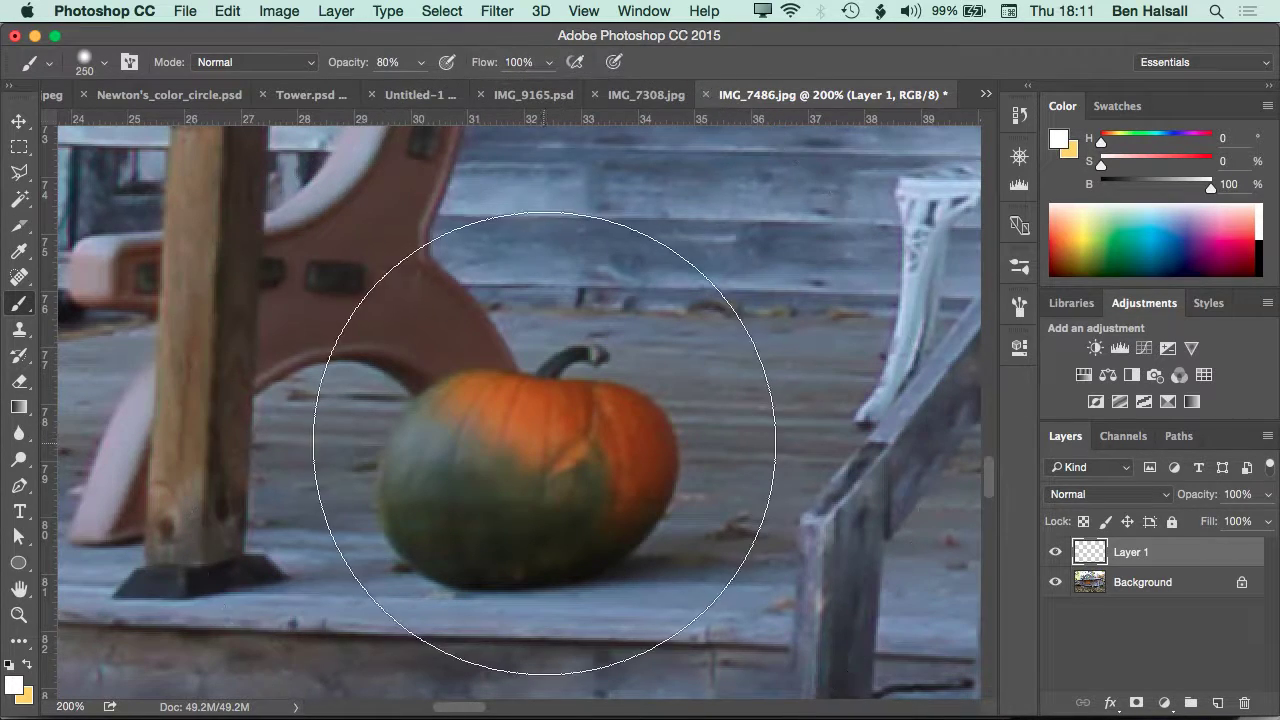
pyautogui.press('[')
pyautogui.press('[')
pyautogui.press('[')
pyautogui.press('[')
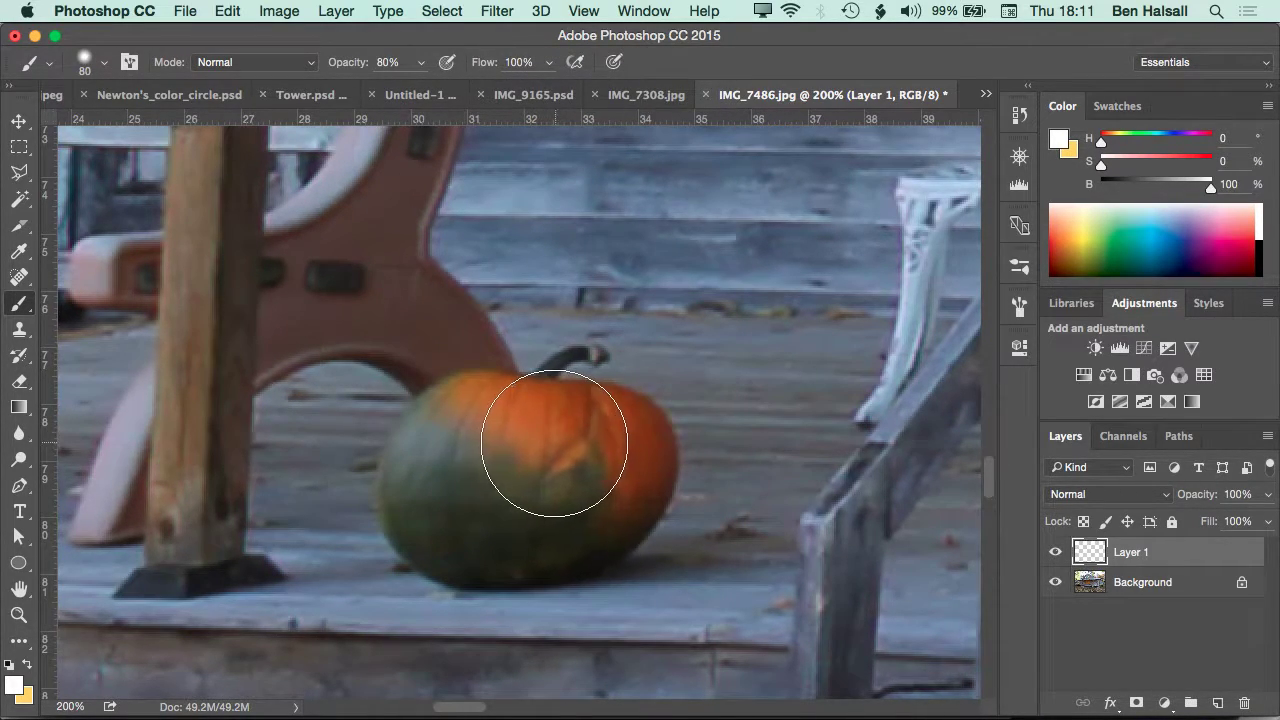
# - Paint the pumpkin's green area with orange sampled from its skin, and set the layer's blend mode to Color
pyautogui.press('alt')
pyautogui.keyDown('alt'); pyautogui.click(539, 406); pyautogui.keyUp('alt')
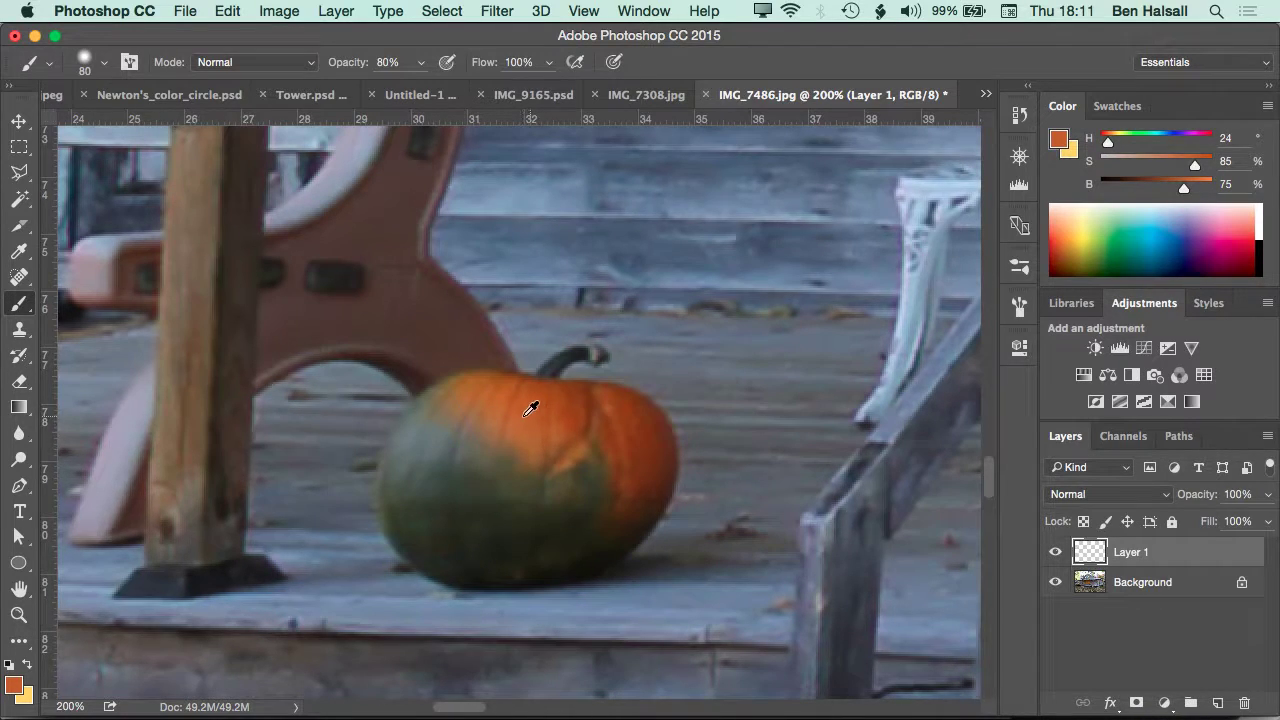
pyautogui.moveTo(520, 466)
pyautogui.mouseDown()
pyautogui.moveTo(488, 490)
pyautogui.moveTo(473, 428)
pyautogui.moveTo(447, 451)
pyautogui.moveTo(433, 499)
pyautogui.moveTo(425, 473)
pyautogui.moveTo(454, 526)
pyautogui.moveTo(538, 520)
pyautogui.moveTo(573, 467)
pyautogui.moveTo(571, 498)
pyautogui.moveTo(491, 547)
pyautogui.moveTo(612, 495)
pyautogui.moveTo(490, 542)
pyautogui.moveTo(452, 529)
pyautogui.moveTo(436, 497)
pyautogui.moveTo(453, 417)
pyautogui.moveTo(413, 483)
pyautogui.moveTo(480, 541)
pyautogui.mouseUp()
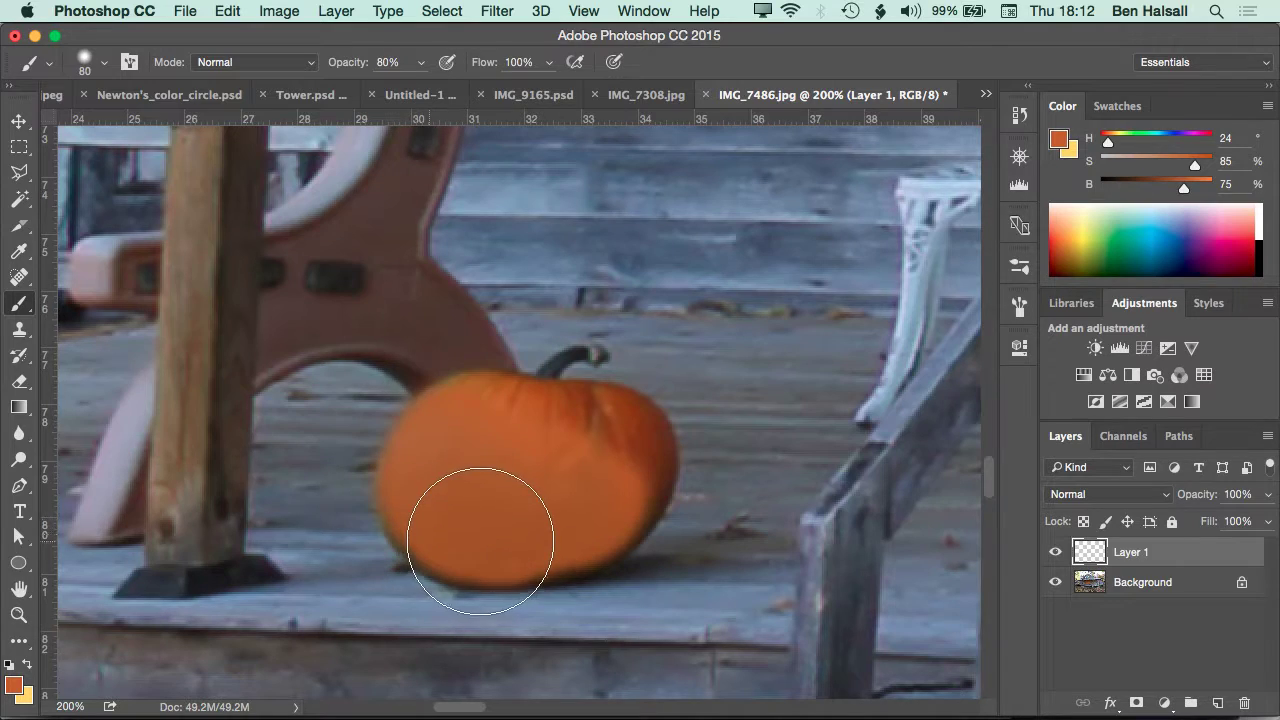
pyautogui.click(1100, 494)
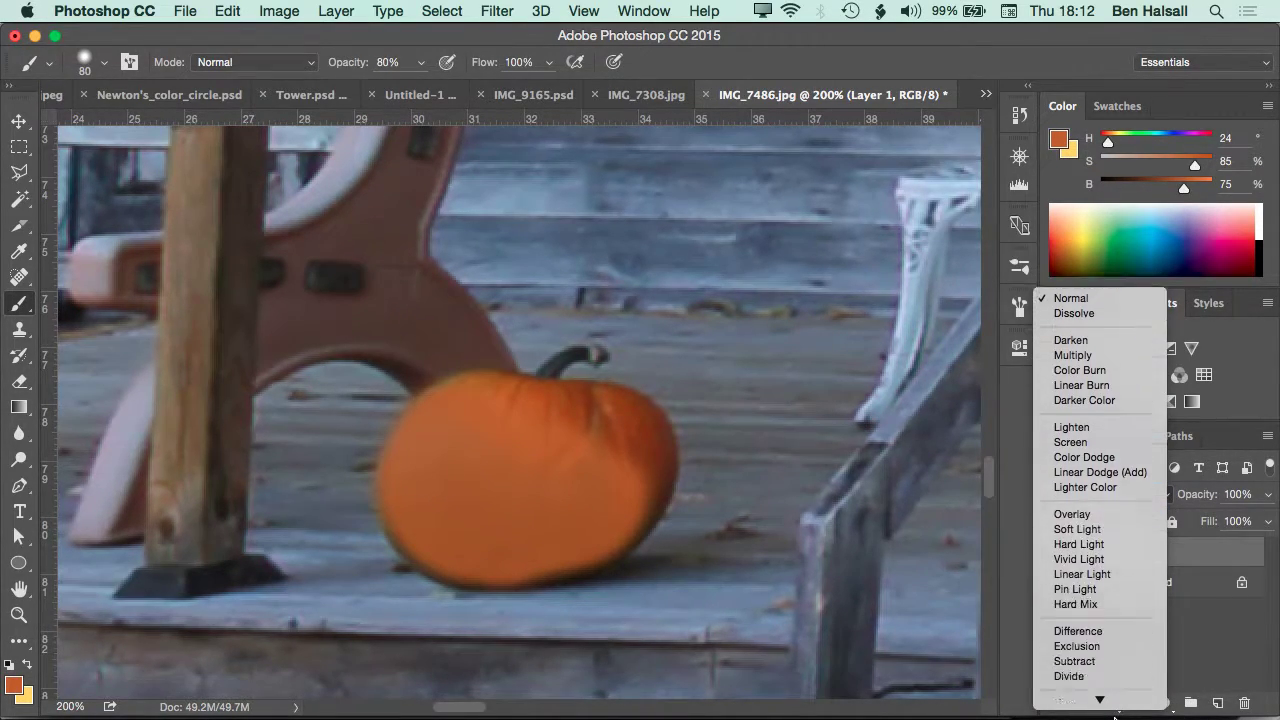
pyautogui.click(1080, 684)
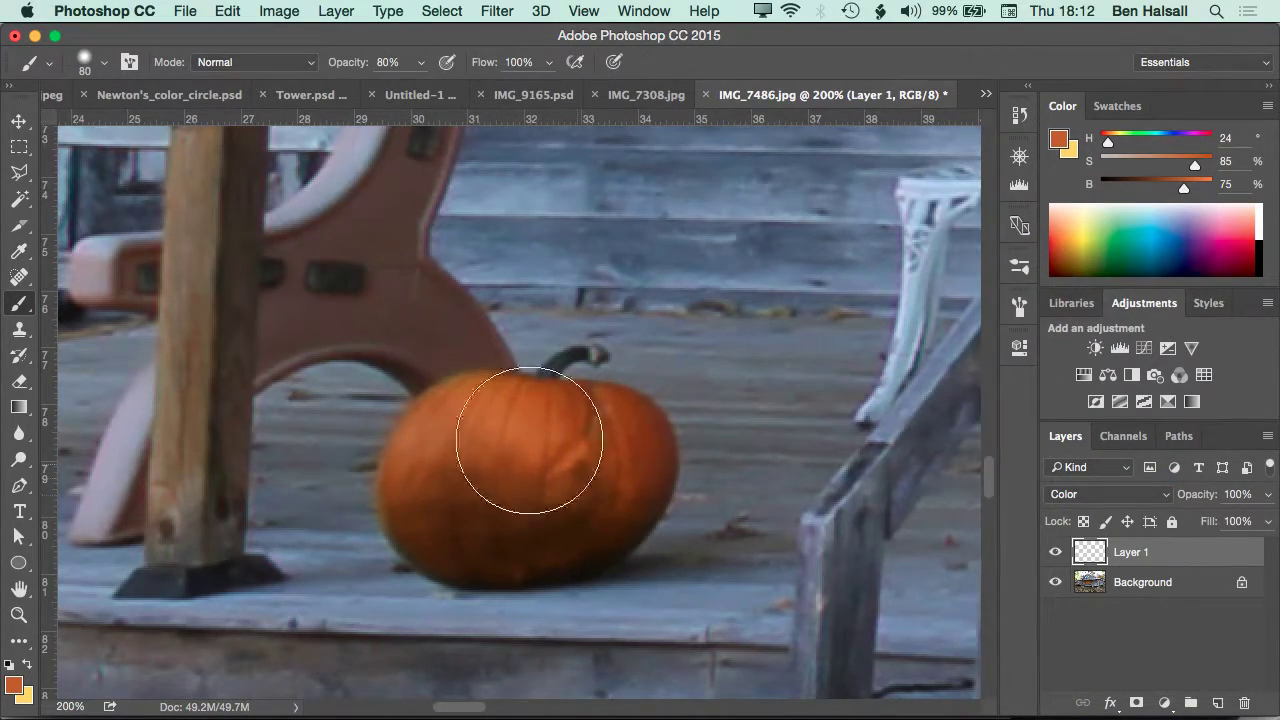
# - Touch up the pumpkin's lower-left edge in orange with a 15 px brush
pyautogui.press('super+equal')
pyautogui.press('super+equal')
pyautogui.press('super+equal')
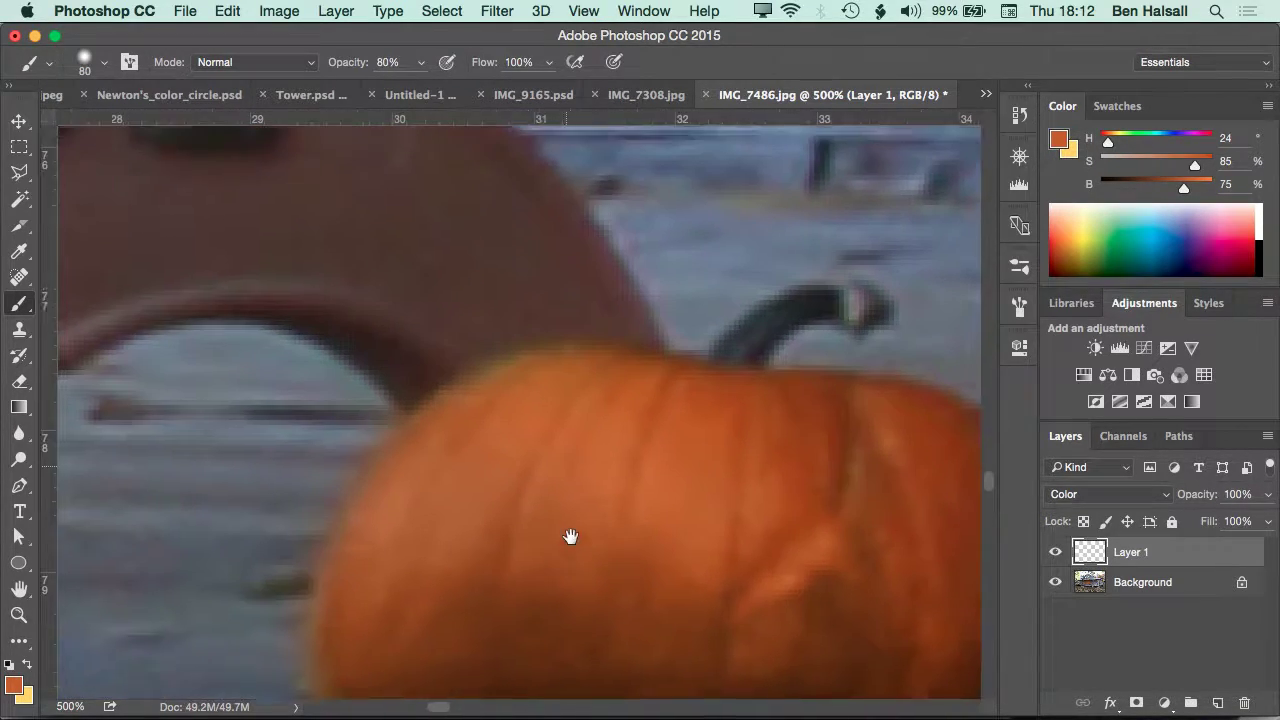
pyautogui.moveTo(566, 466); pyautogui.dragTo(586, 449)
pyautogui.press('[')
pyautogui.press('[')
pyautogui.press('[')
pyautogui.press('[')
pyautogui.press('[')
pyautogui.press('[')
pyautogui.press('[')
pyautogui.press('[')
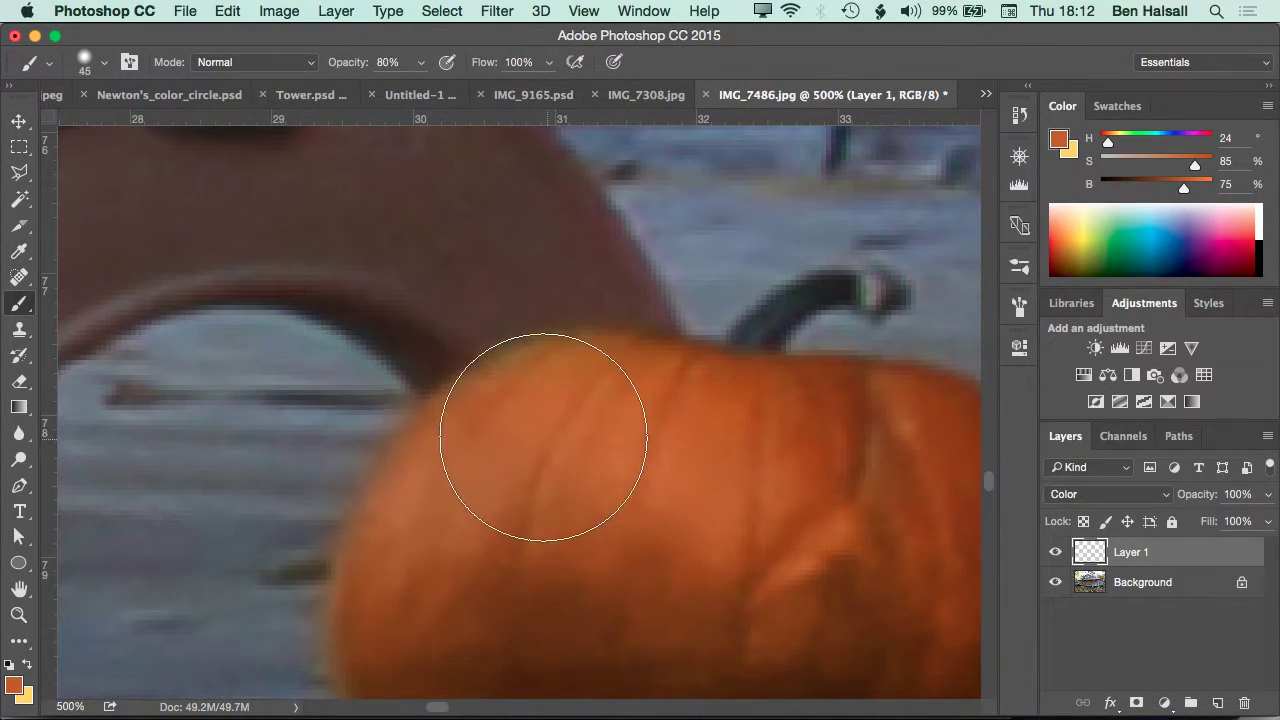
pyautogui.press('[')
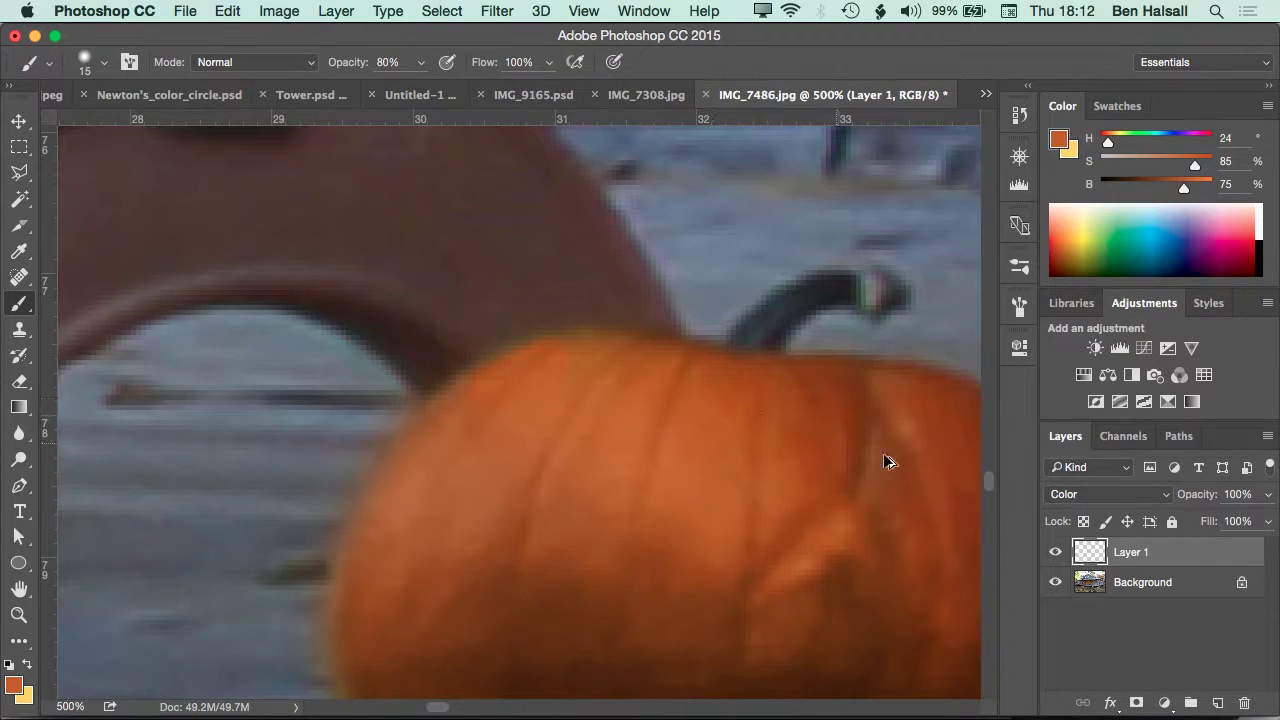
pyautogui.scroll(-5, 586, 434)
pyautogui.hscroll(2, 586, 434)
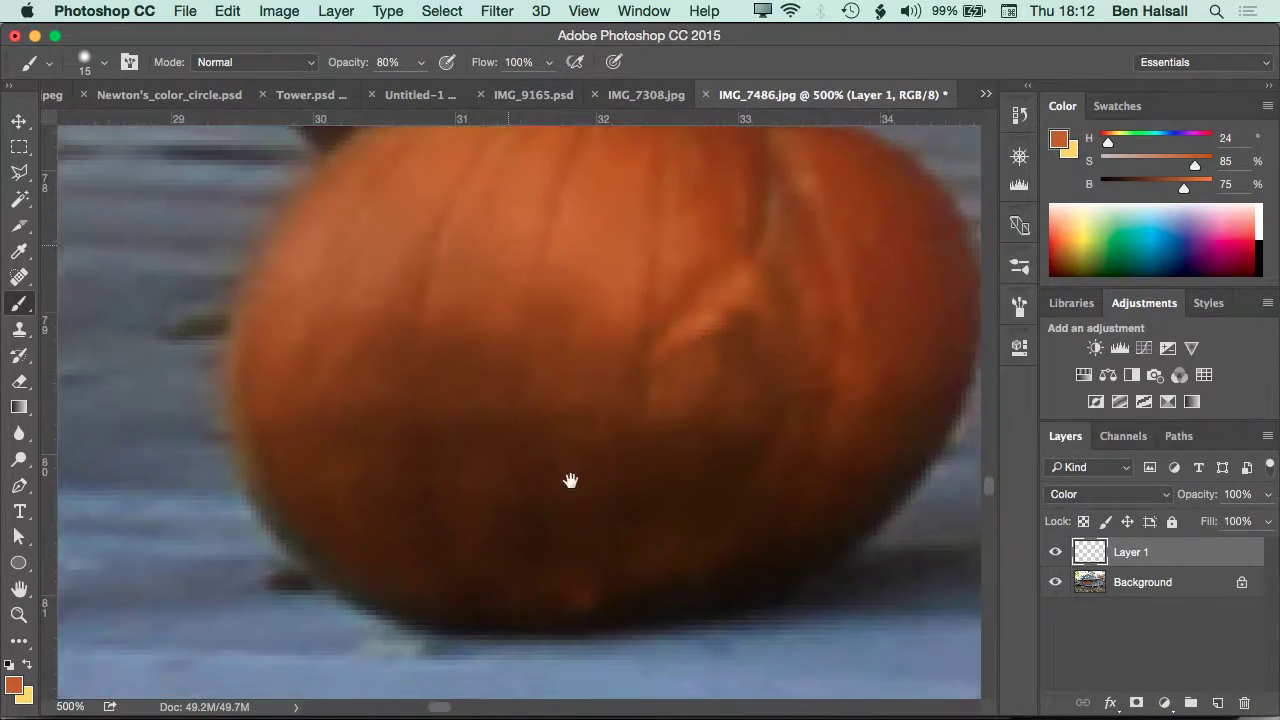
pyautogui.scroll(-4, 571, 476)
pyautogui.hscroll(2, 571, 476)
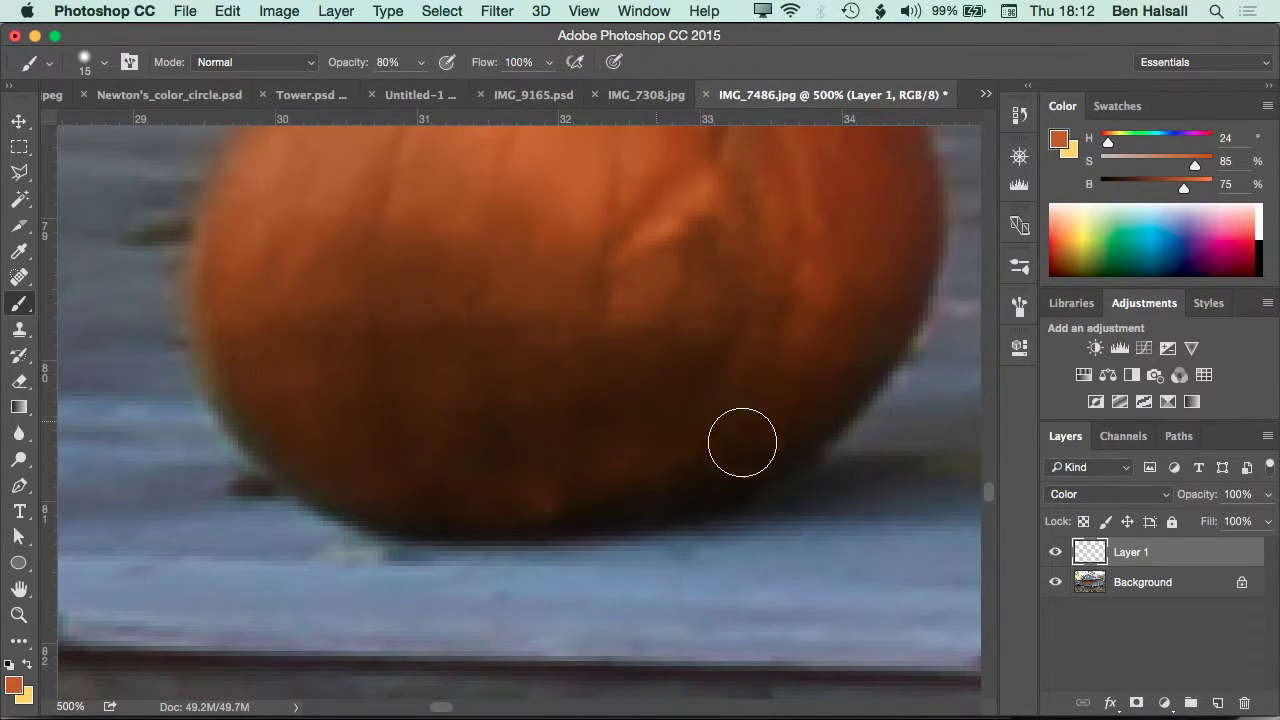
pyautogui.moveTo(225, 366); pyautogui.dragTo(264, 438)
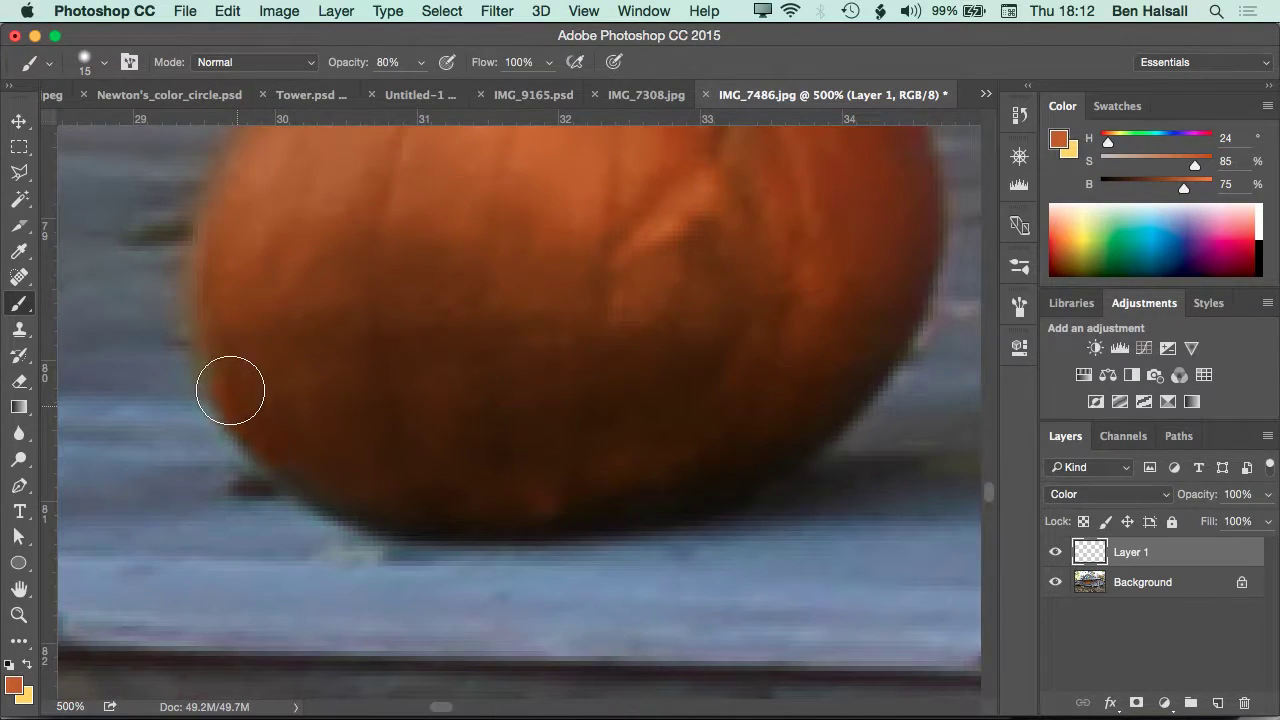
pyautogui.press('super+d')
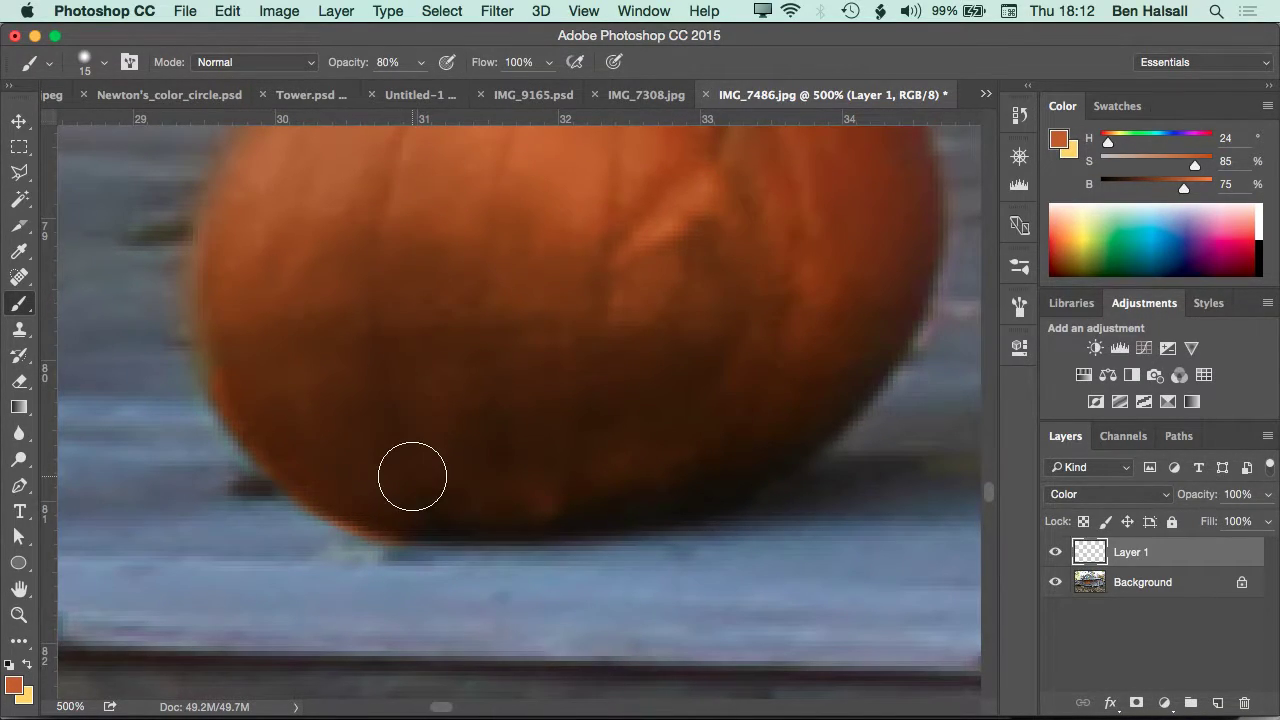
# - Clear the paint from Layer 1 and repaint the pumpkin's green area orange with a 25 px brush
pyautogui.scroll(5, 412, 476)
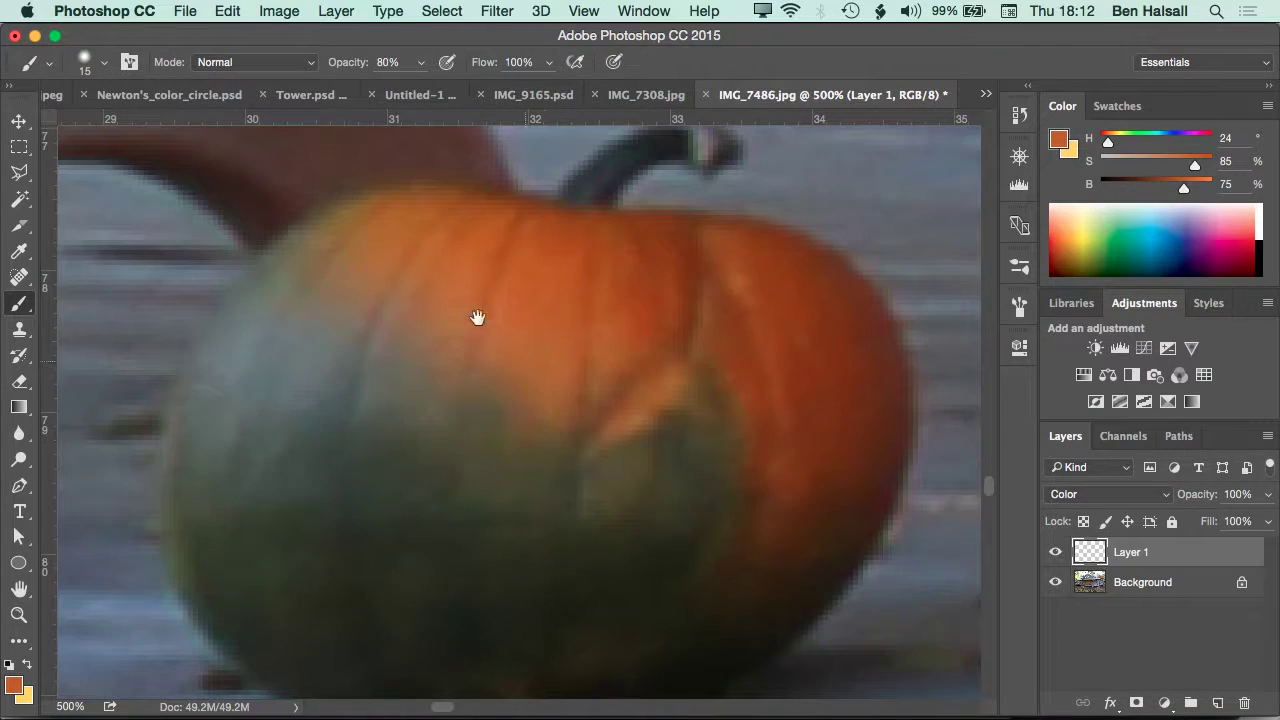
pyautogui.press(']')
pyautogui.press(']')
pyautogui.click(495, 321)
pyautogui.moveTo(257, 371)
pyautogui.mouseDown()
pyautogui.moveTo(329, 300)
pyautogui.moveTo(351, 220)
pyautogui.moveTo(206, 466)
pyautogui.moveTo(282, 633)
pyautogui.moveTo(363, 357)
pyautogui.moveTo(363, 549)
pyautogui.moveTo(306, 657)
pyautogui.moveTo(567, 650)
pyautogui.moveTo(437, 437)
pyautogui.moveTo(414, 294)
pyautogui.moveTo(650, 688)
pyautogui.moveTo(814, 543)
pyautogui.moveTo(634, 606)
pyautogui.moveTo(549, 394)
pyautogui.moveTo(573, 503)
pyautogui.moveTo(536, 319)
pyautogui.moveTo(503, 423)
pyautogui.mouseUp()
# - Erase the orange overspill around the pumpkin's outline with a 25 px Eraser at 30% hardness
pyautogui.press('e')
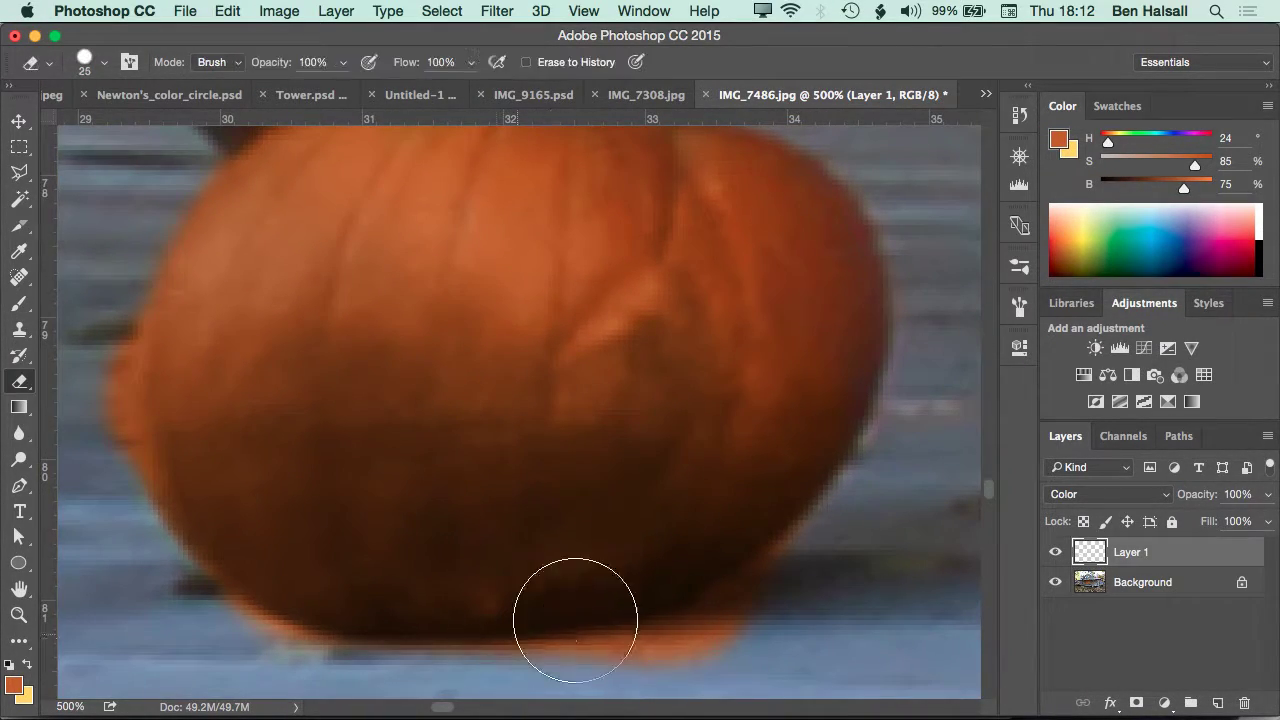
pyautogui.moveTo(616, 670)
pyautogui.mouseDown()
pyautogui.moveTo(759, 635)
pyautogui.moveTo(556, 677)
pyautogui.moveTo(713, 652)
pyautogui.moveTo(809, 586)
pyautogui.mouseUp()
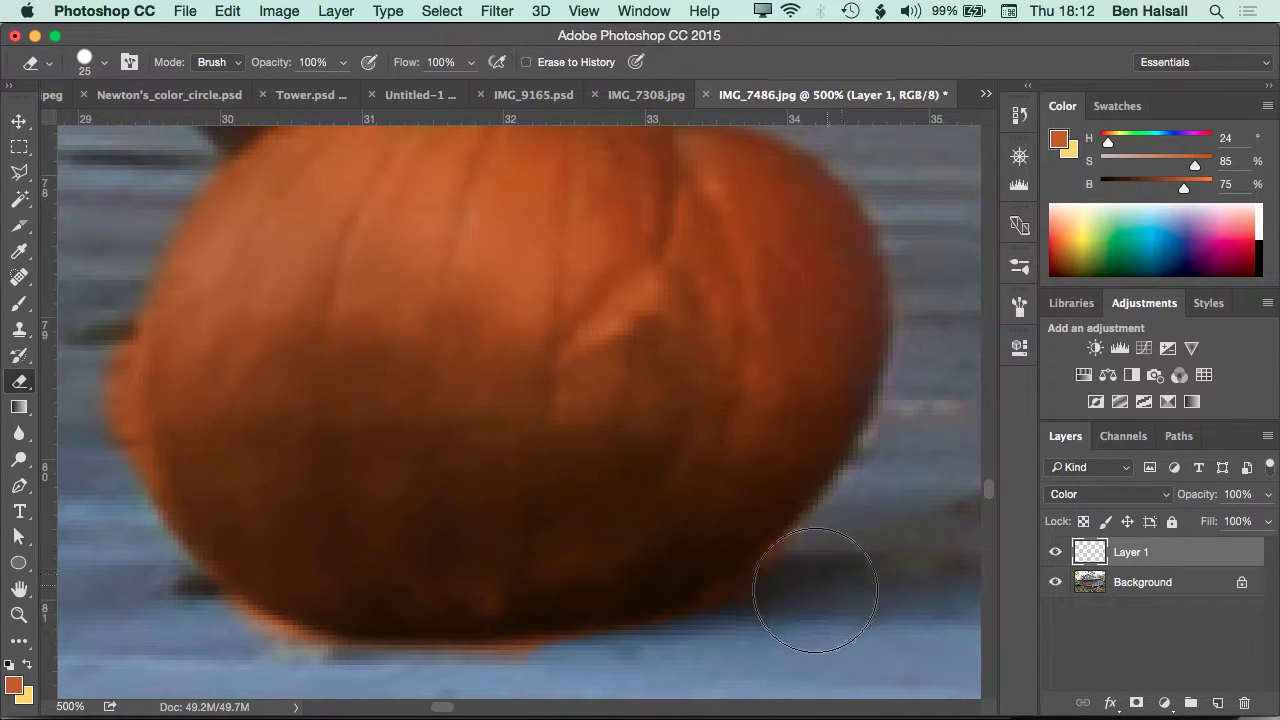
pyautogui.rightClick(795, 555)
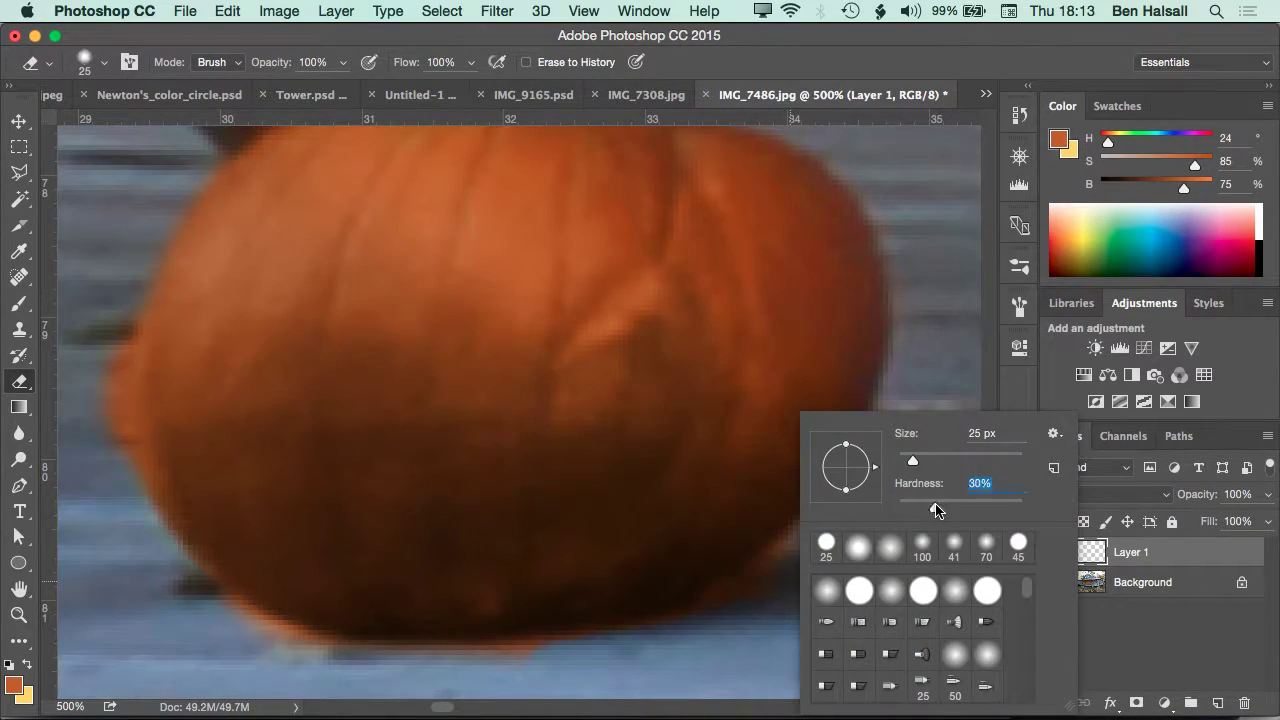
pyautogui.press('Return')
pyautogui.moveTo(820, 558)
pyautogui.mouseDown()
pyautogui.moveTo(744, 618)
pyautogui.moveTo(798, 574)
pyautogui.moveTo(669, 648)
pyautogui.moveTo(220, 618)
pyautogui.moveTo(220, 635)
pyautogui.moveTo(298, 673)
pyautogui.moveTo(216, 615)
pyautogui.moveTo(308, 673)
pyautogui.moveTo(274, 656)
pyautogui.moveTo(393, 678)
pyautogui.moveTo(562, 663)
pyautogui.mouseUp()
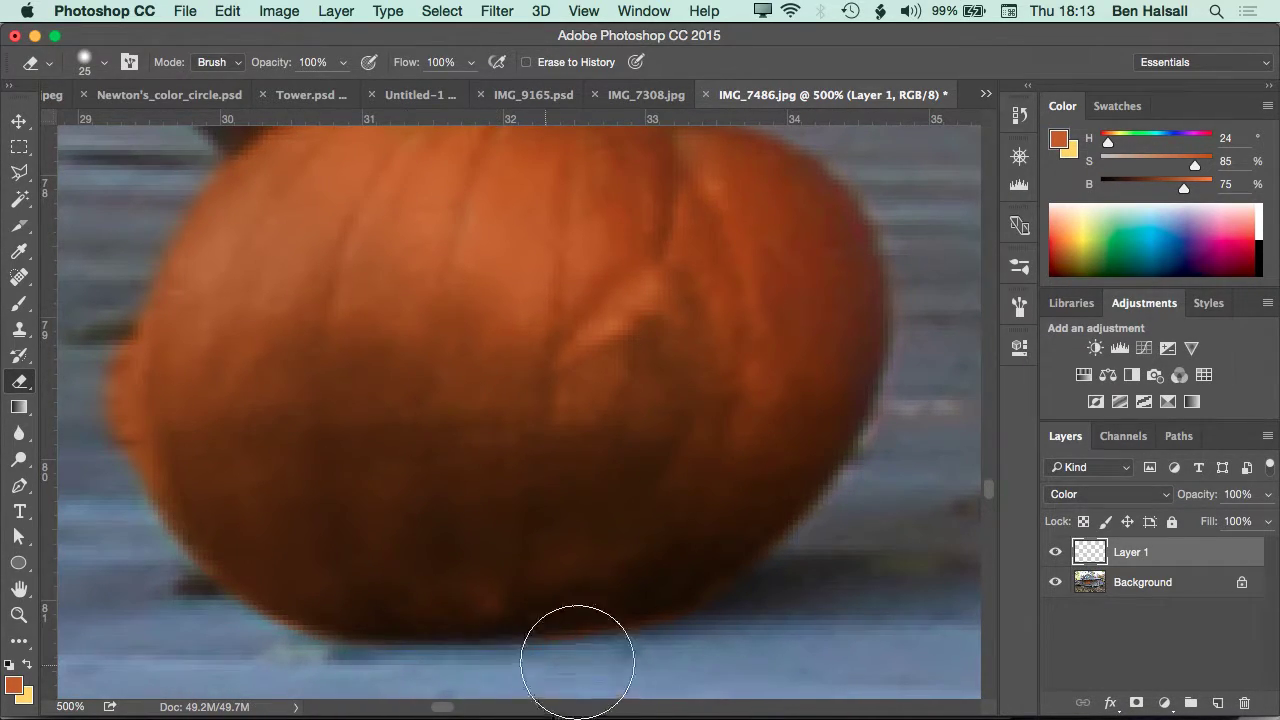
pyautogui.moveTo(397, 509); pyautogui.dragTo(746, 560)
pyautogui.moveTo(417, 437)
pyautogui.mouseDown()
pyautogui.moveTo(440, 398)
pyautogui.moveTo(439, 483)
pyautogui.moveTo(453, 378)
pyautogui.moveTo(456, 561)
pyautogui.moveTo(450, 440)
pyautogui.moveTo(494, 611)
pyautogui.mouseUp()
pyautogui.moveTo(498, 355); pyautogui.dragTo(422, 618)
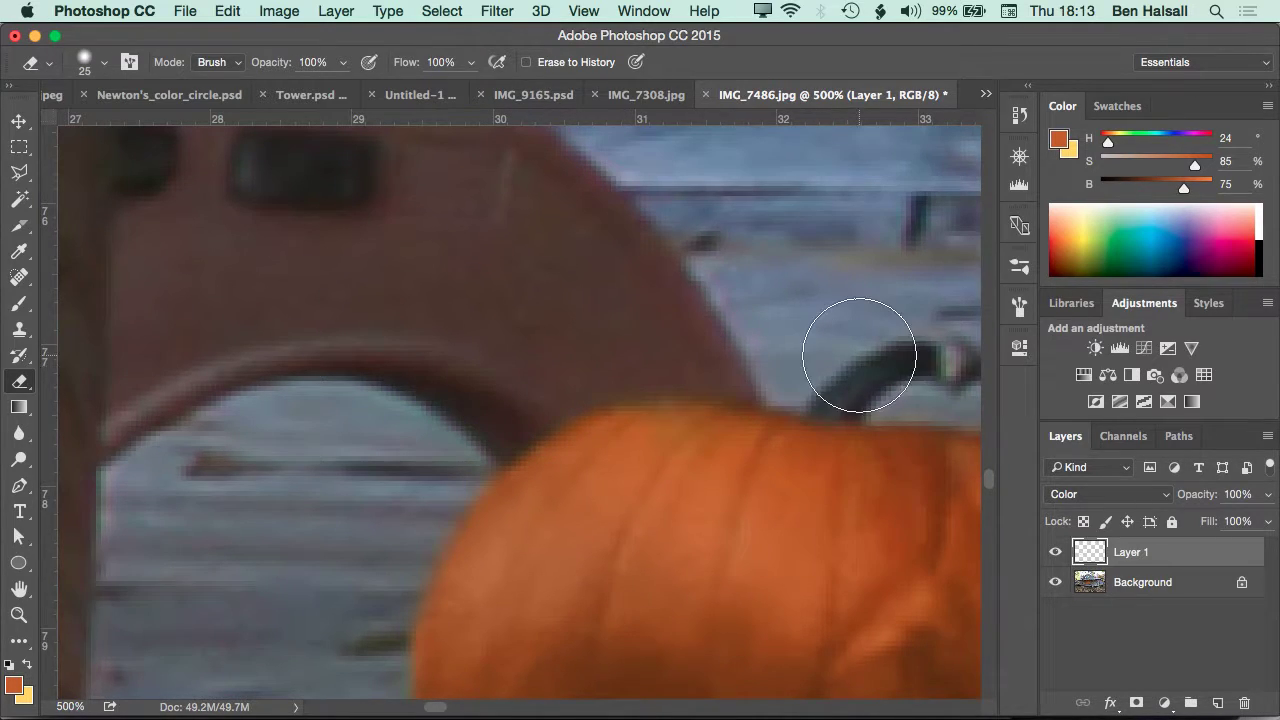
# - Examine the recolored pumpkin within the whole photo and check the painted layer's blend mode
pyautogui.press('super+0')
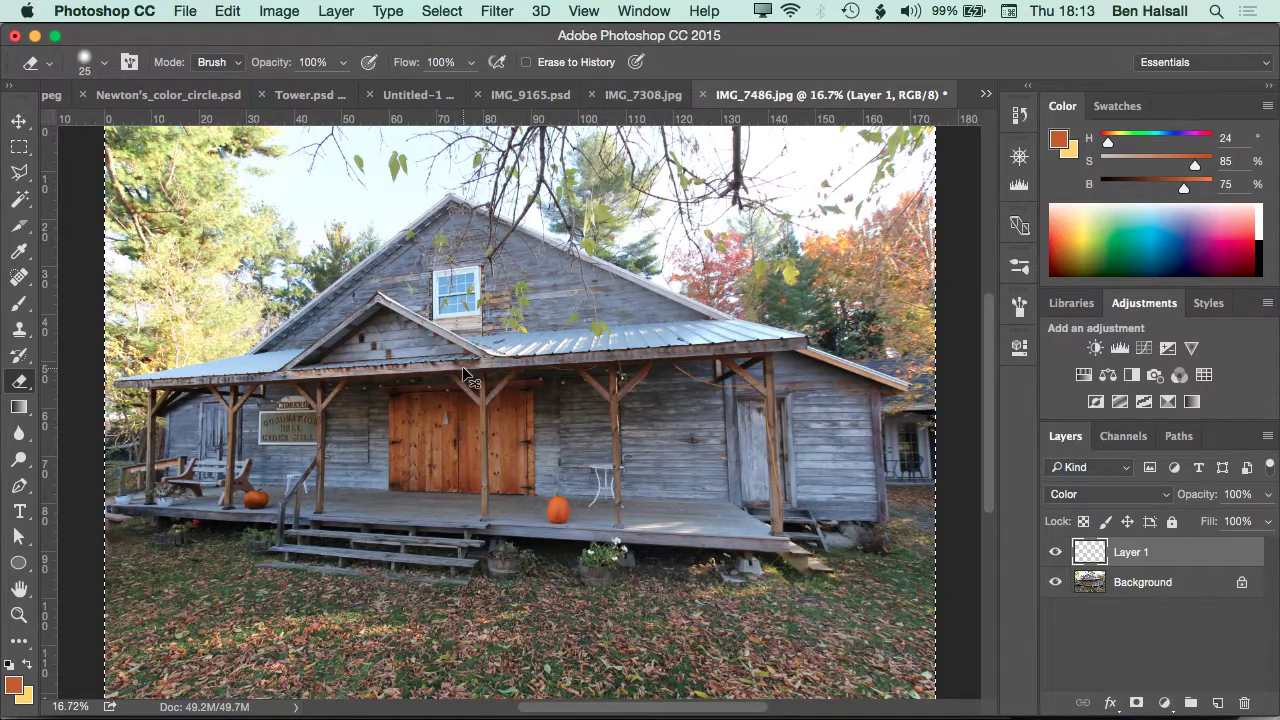
pyautogui.press('super+equal')
pyautogui.press('super+equal')
pyautogui.moveTo(346, 464); pyautogui.dragTo(703, 460)
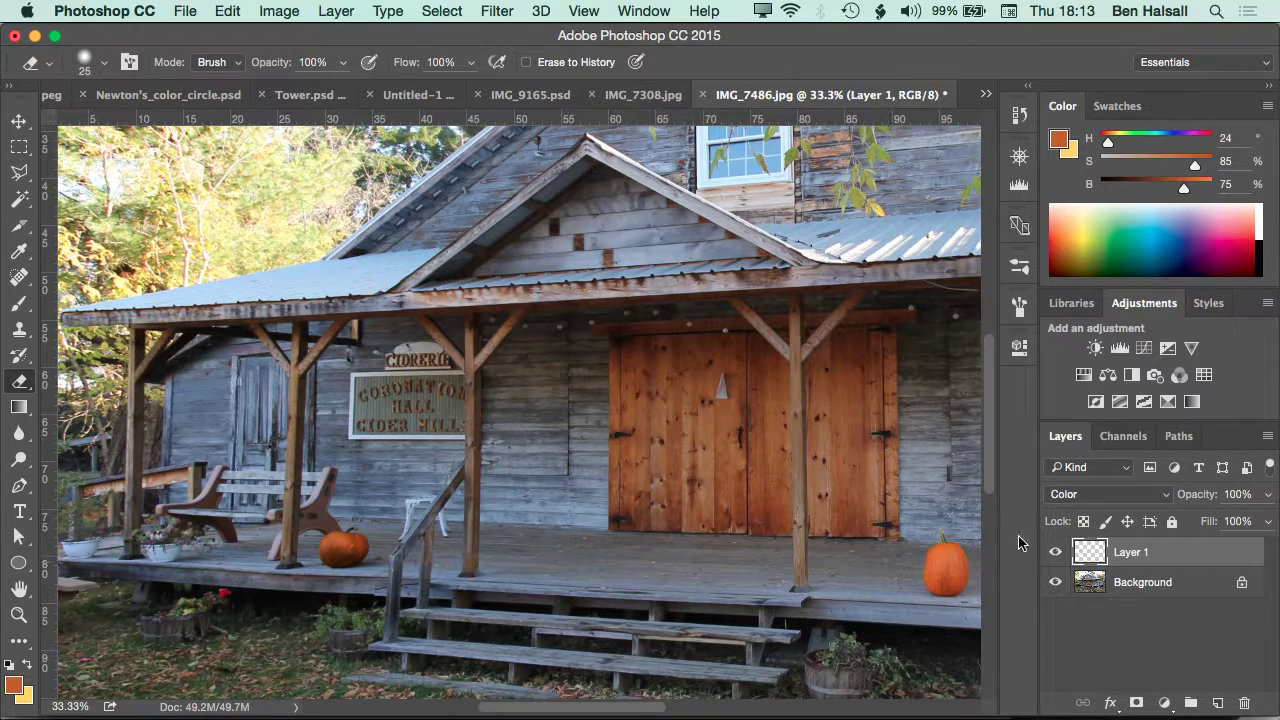
pyautogui.click(1088, 500)
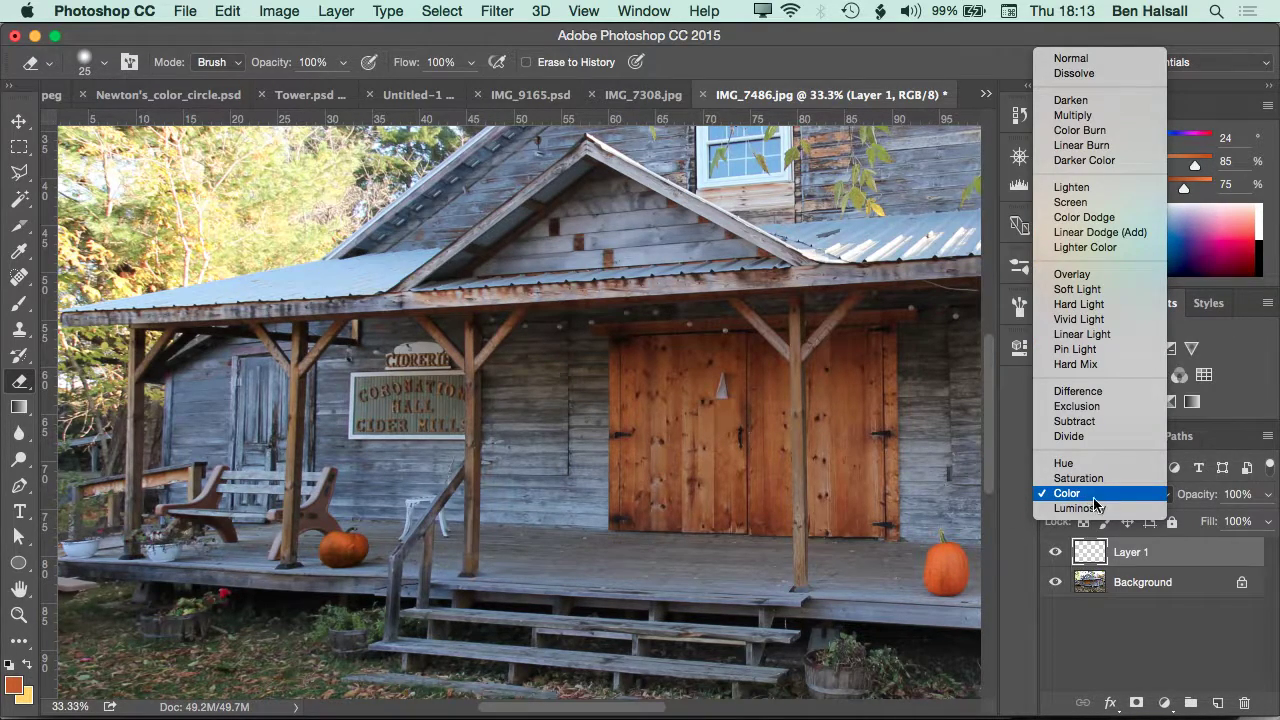
pyautogui.click(1108, 494)
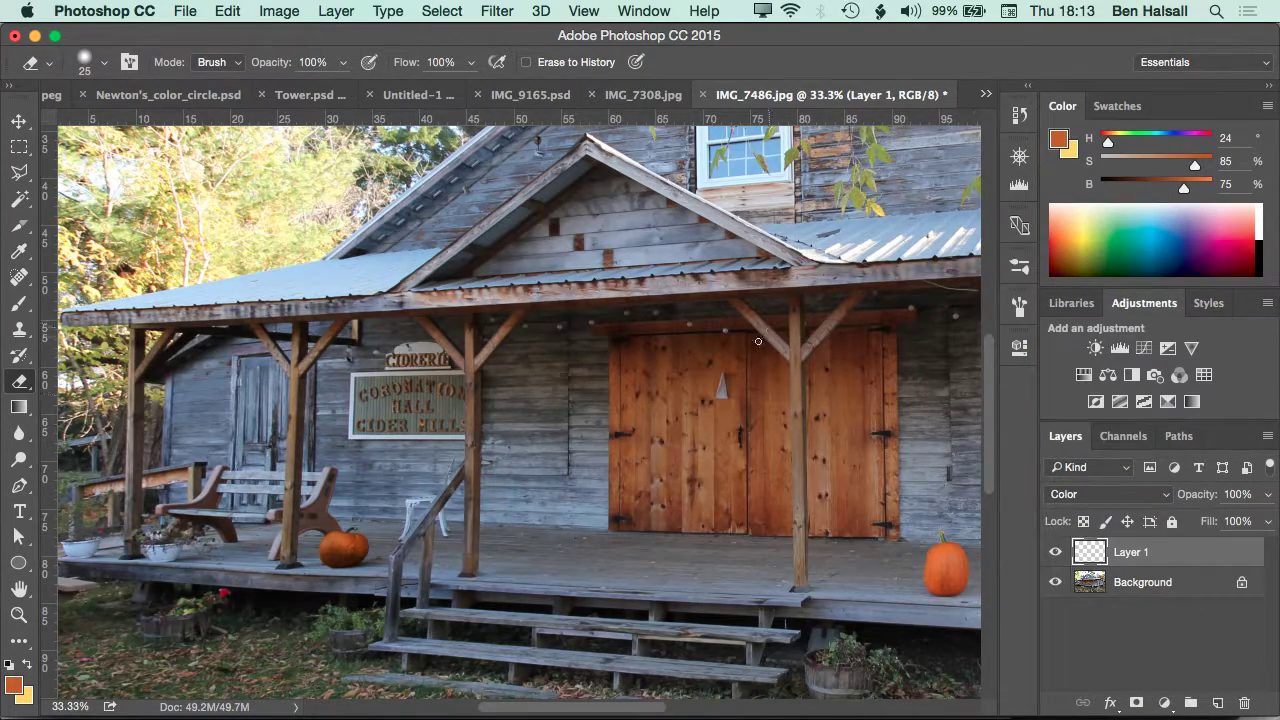
pyautogui.moveTo(756, 430); pyautogui.dragTo(534, 381)
pyautogui.moveTo(718, 448)
pyautogui.mouseDown()
pyautogui.moveTo(418, 389)
pyautogui.moveTo(612, 386)
pyautogui.mouseUp()
pyautogui.moveTo(443, 441); pyautogui.dragTo(750, 372)
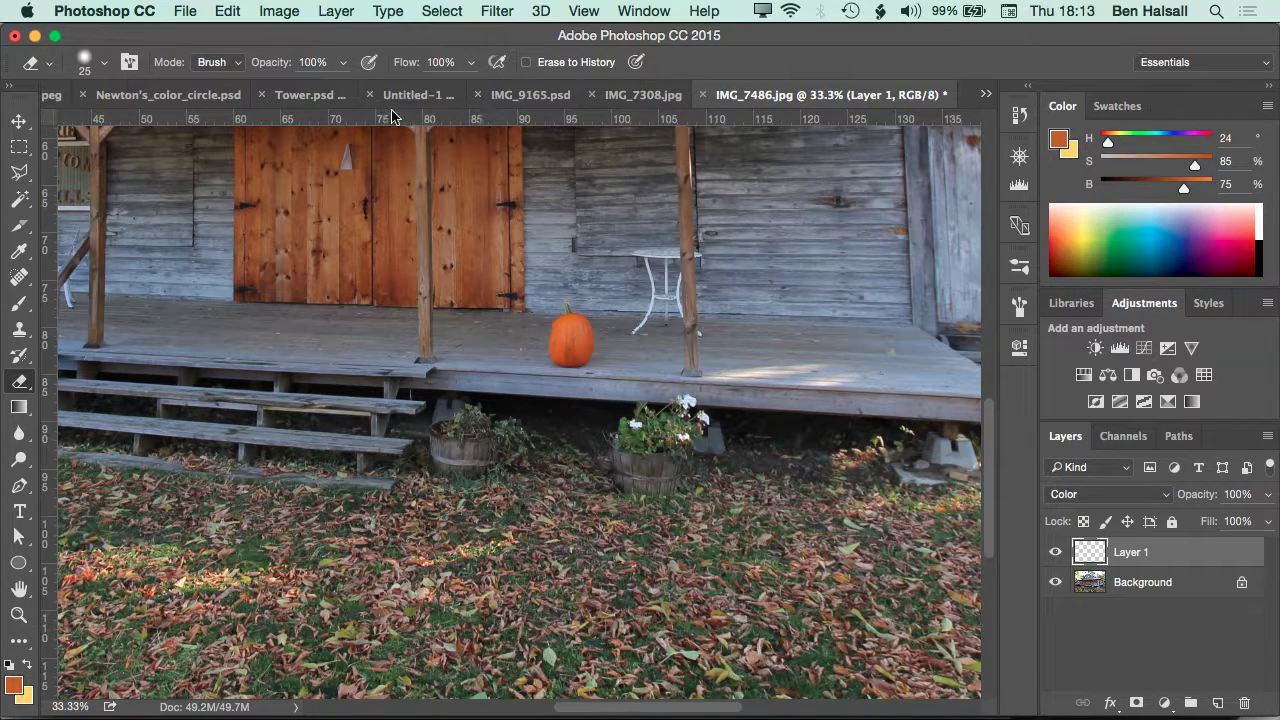
# - Switch to Finder and preview the chairs photo IMG_6914.jpg in the Images folder
pyautogui.press('super+Tab')
pyautogui.press('super+Tab')
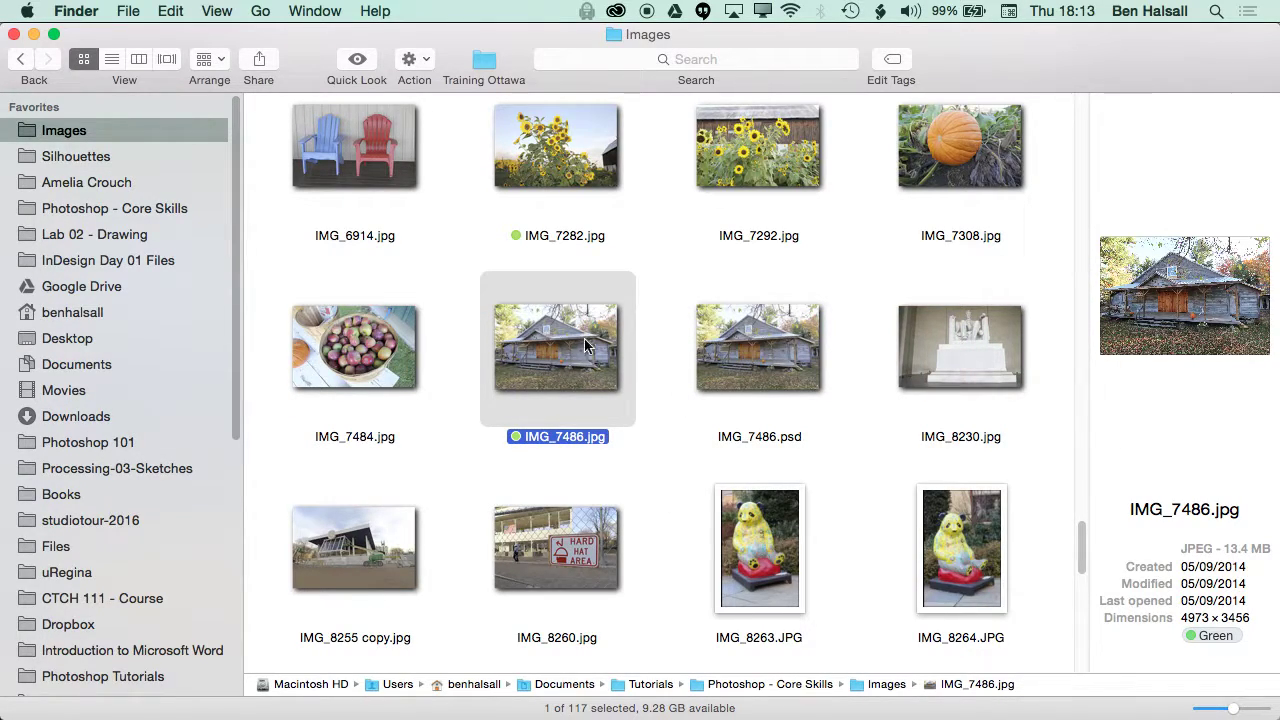
pyautogui.click(383, 160)
pyautogui.press('space')
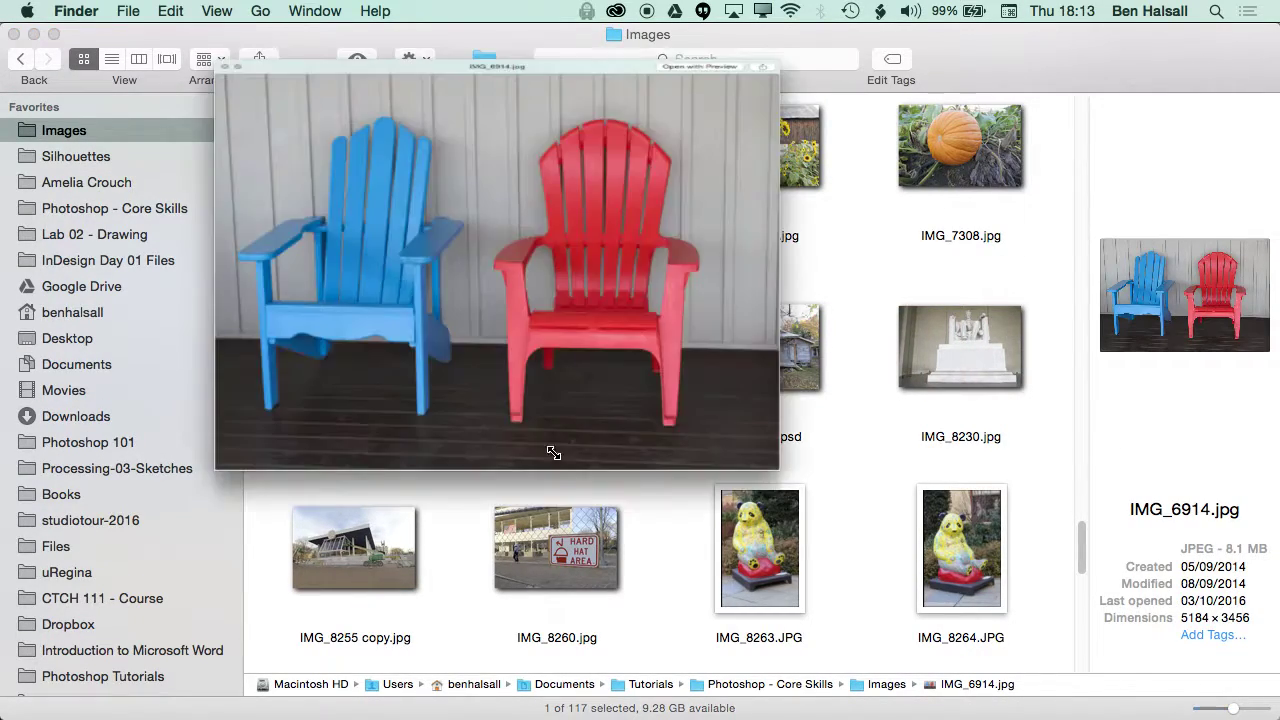
pyautogui.press('space')
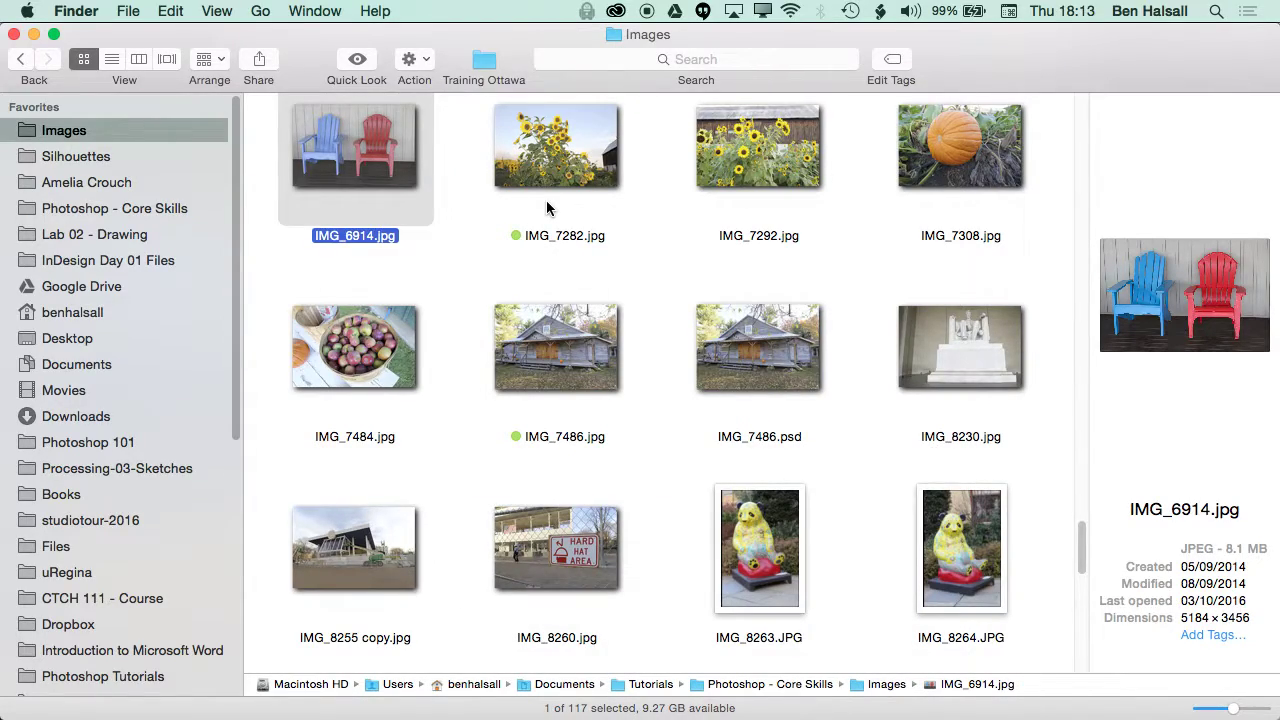
# - Find the yellow buoy photo 20160818_153058.jpg in the Images folder and open it in Photoshop
pyautogui.scroll(20, 546, 207)
pyautogui.scroll(-2, 546, 207)
pyautogui.scroll(15, 546, 207)
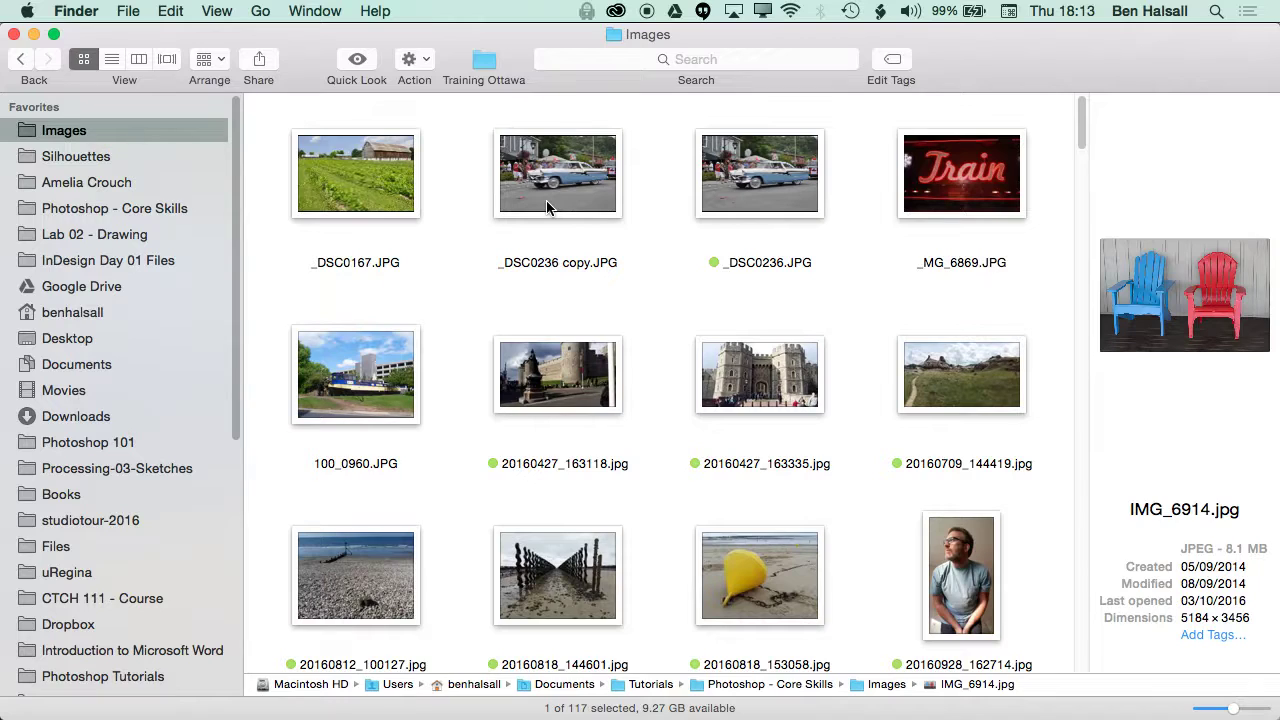
pyautogui.click(760, 575)
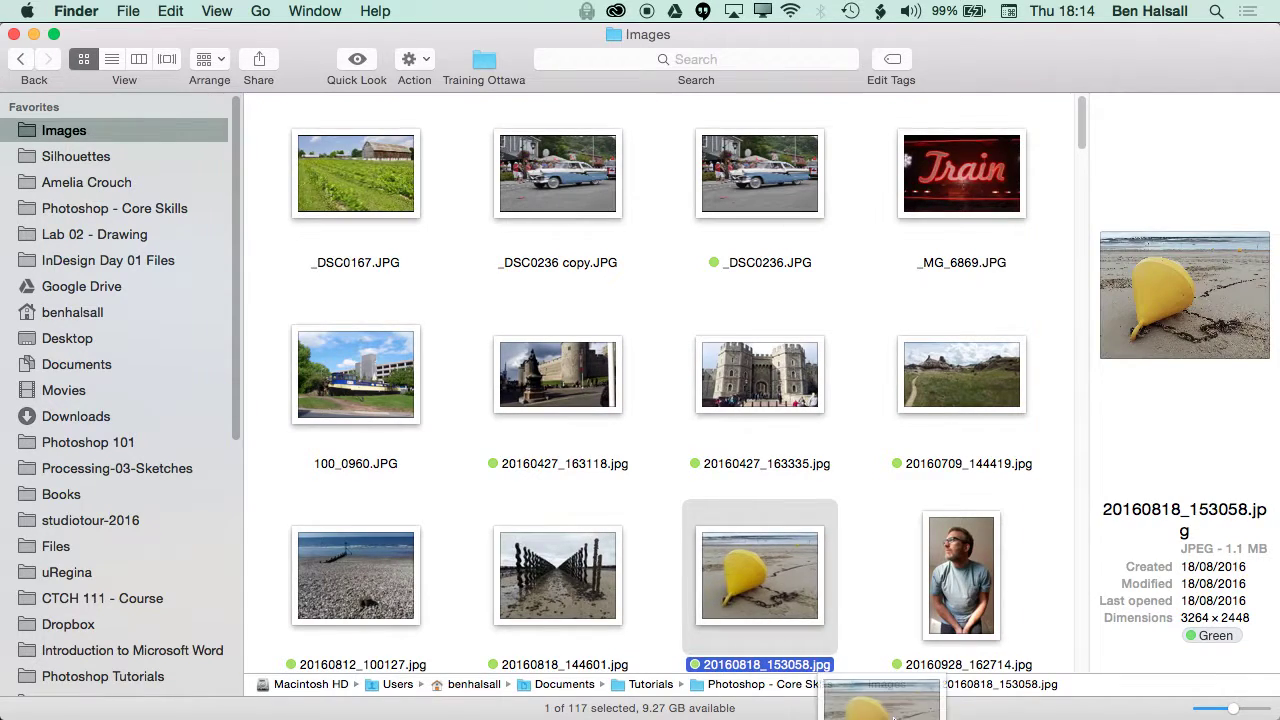
pyautogui.moveTo(881, 705)
pyautogui.moveTo(1146, 716); pyautogui.dragTo(1124, 705)
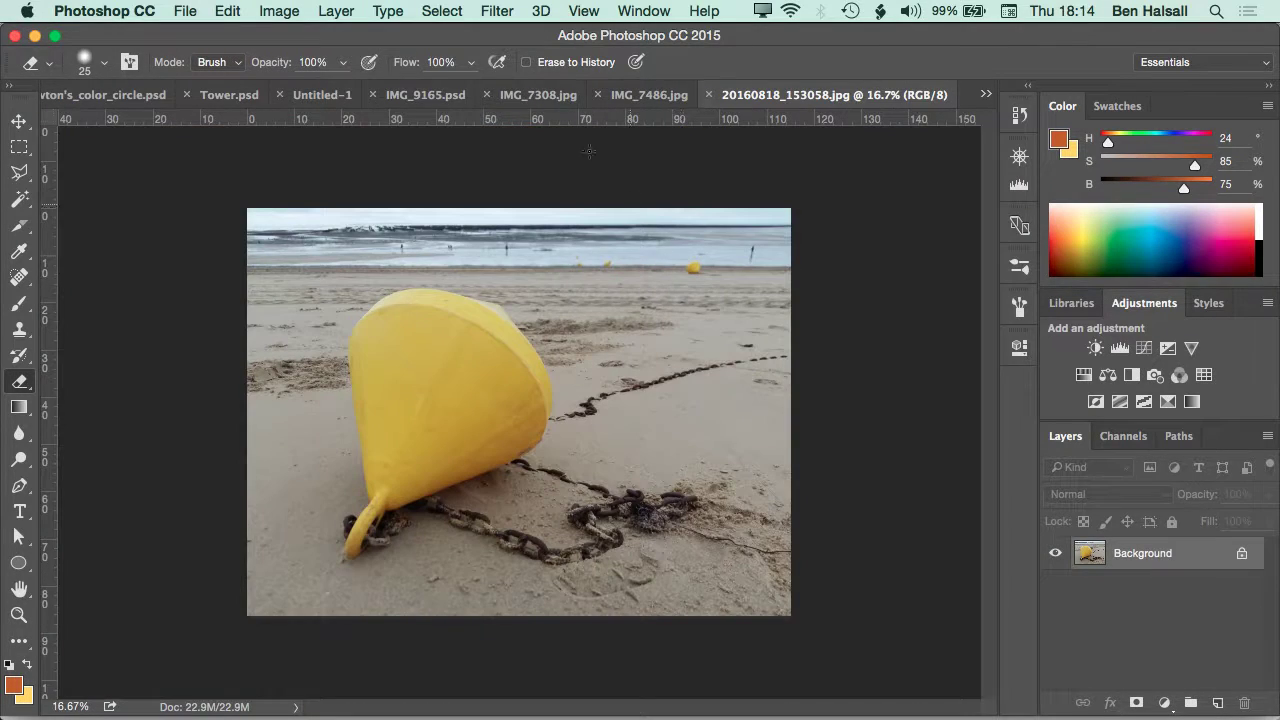
# - Desaturate the buoy photo's Background layer
pyautogui.click(1164, 703)
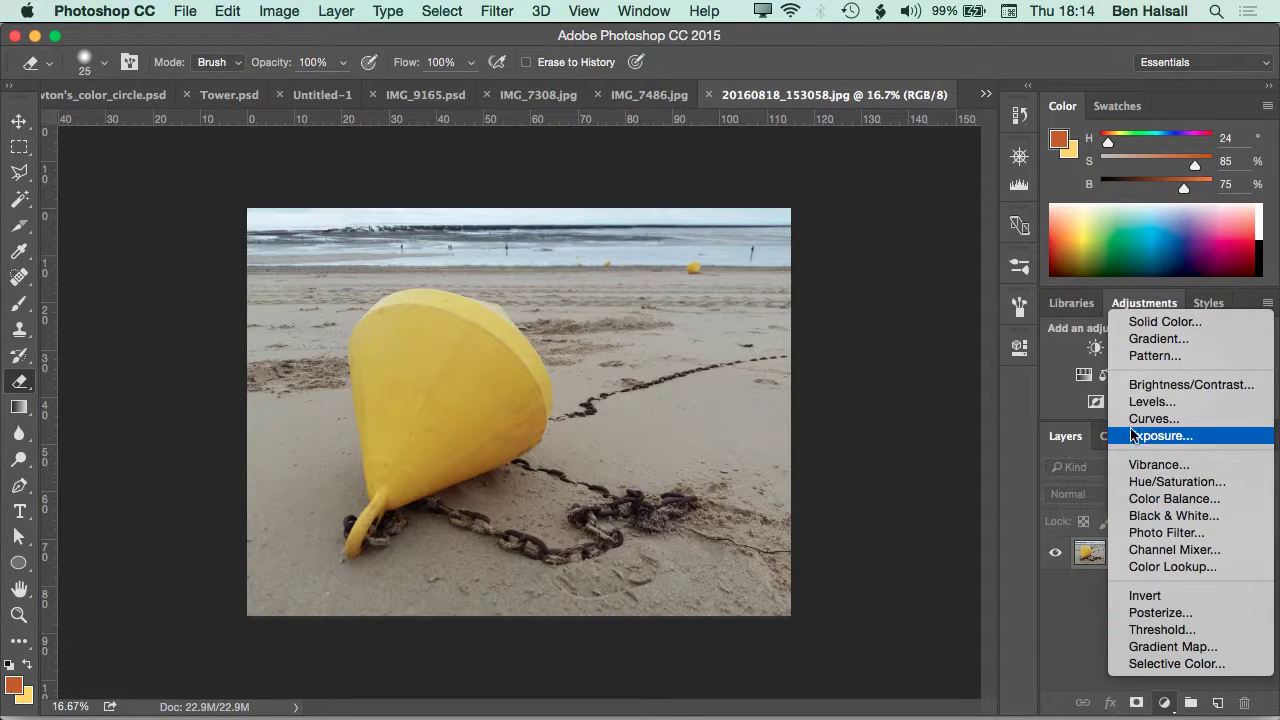
pyautogui.click(314, 43)
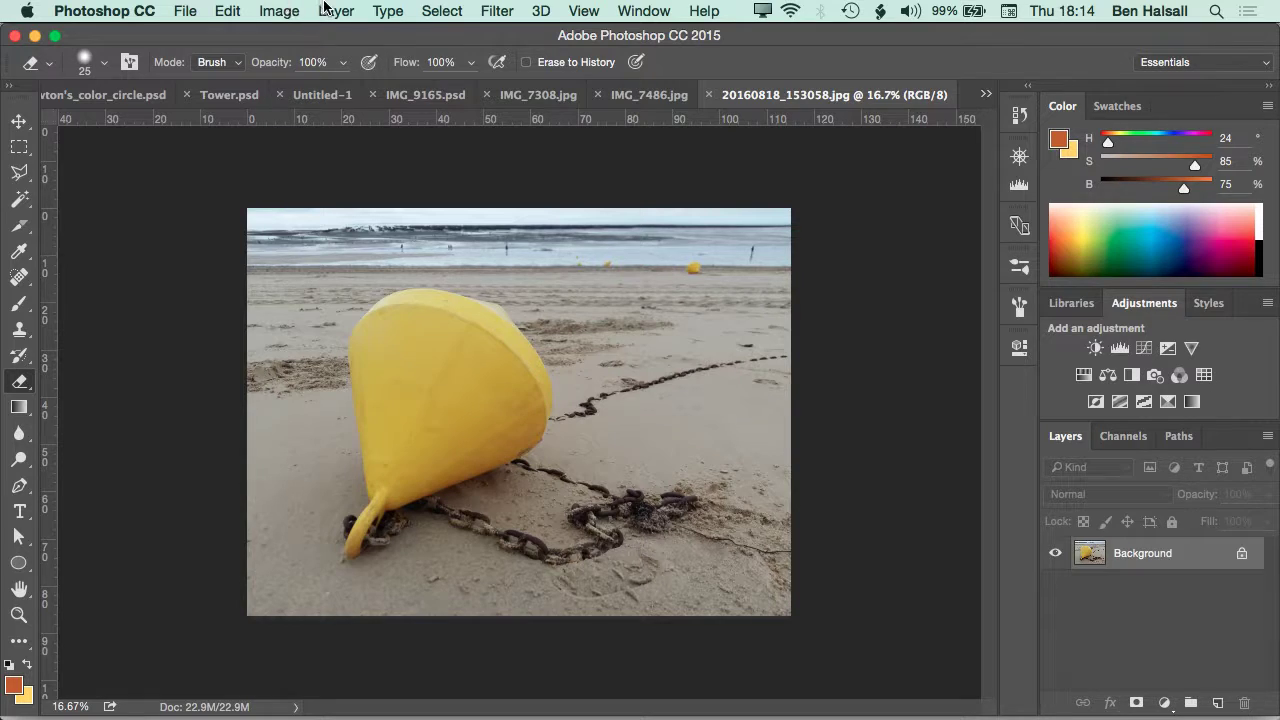
pyautogui.click(279, 11)
pyautogui.moveTo(300, 70)
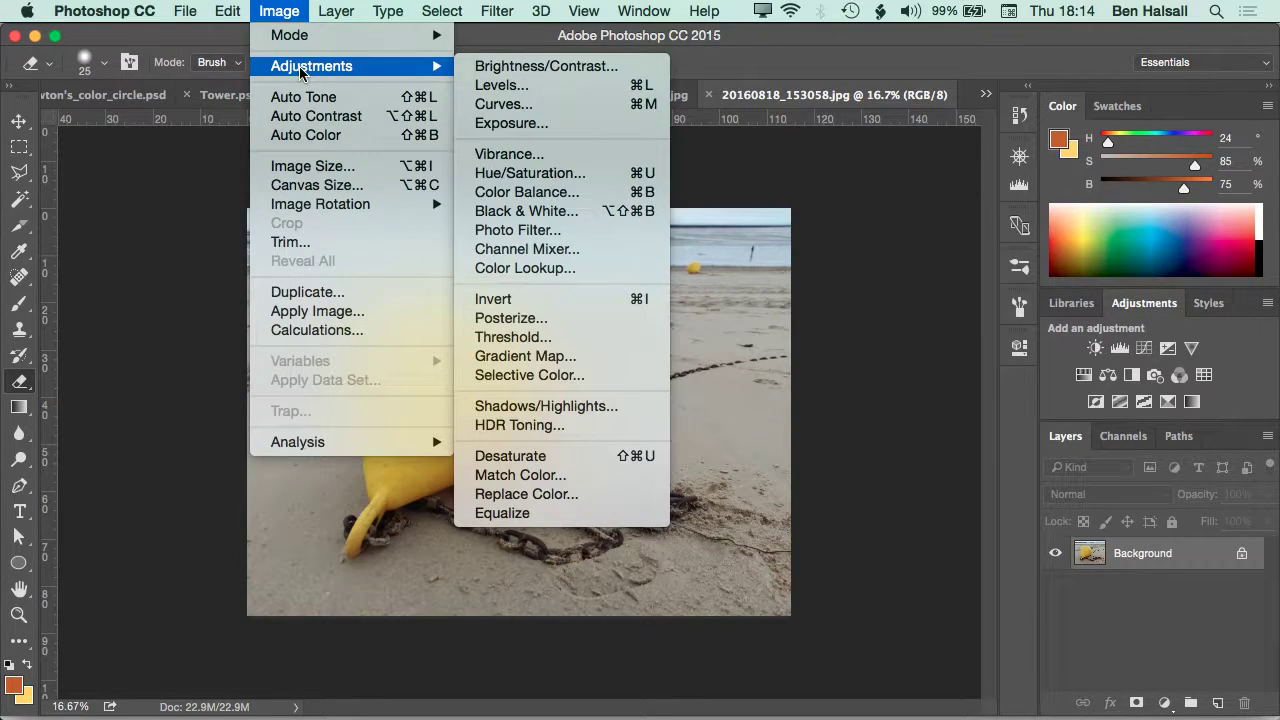
pyautogui.click(540, 462)
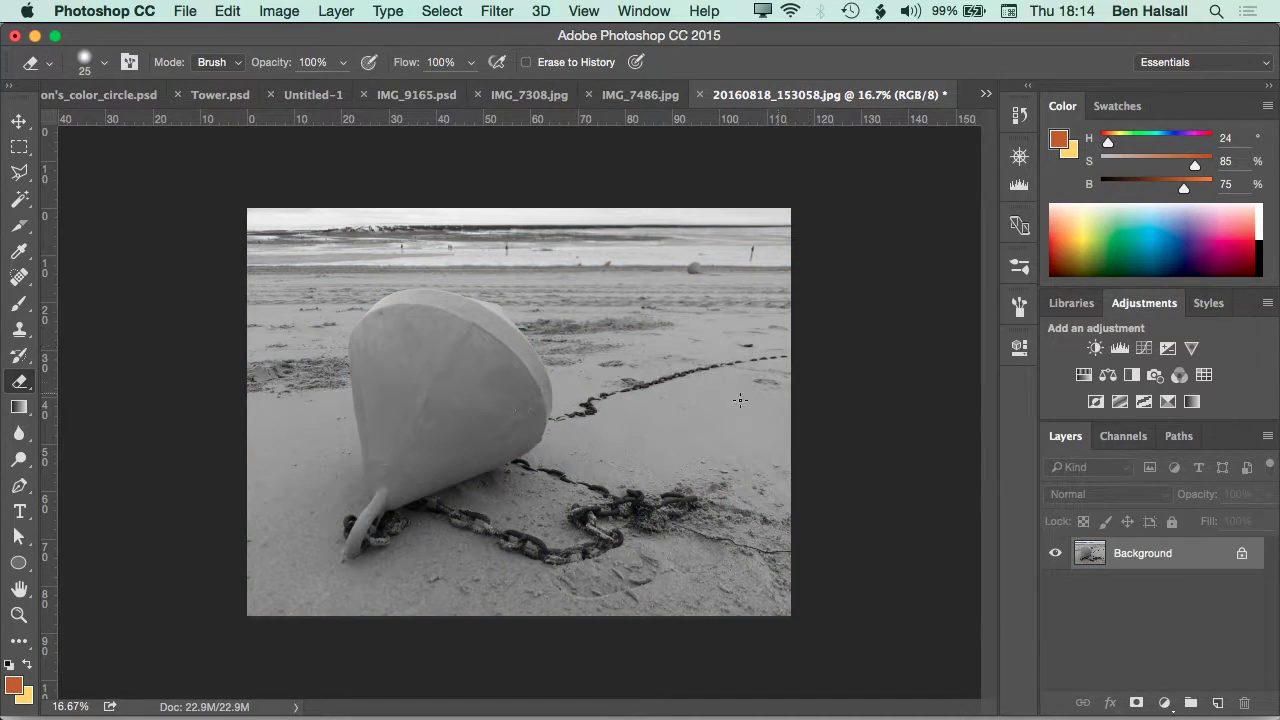
# - Paint over the whole buoy in yellow at 100% brush opacity on a new layer and set the layer's blend mode to Color
pyautogui.press('b')
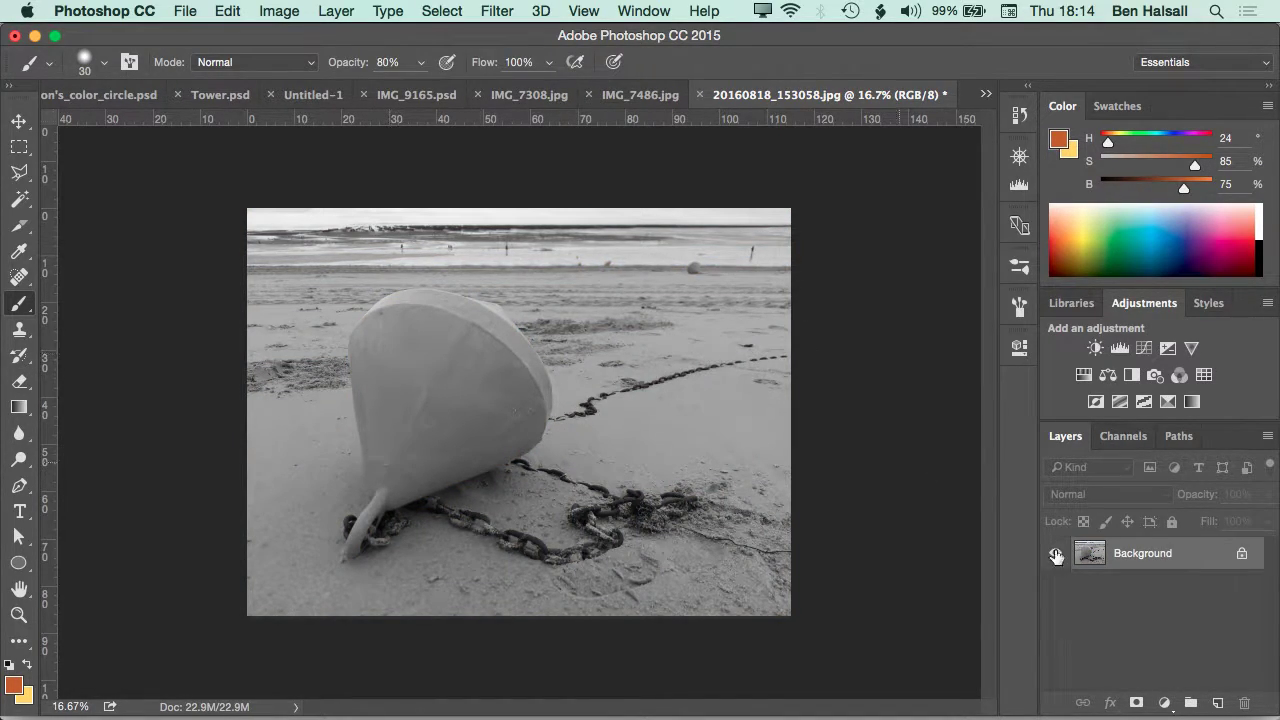
pyautogui.click(1220, 703)
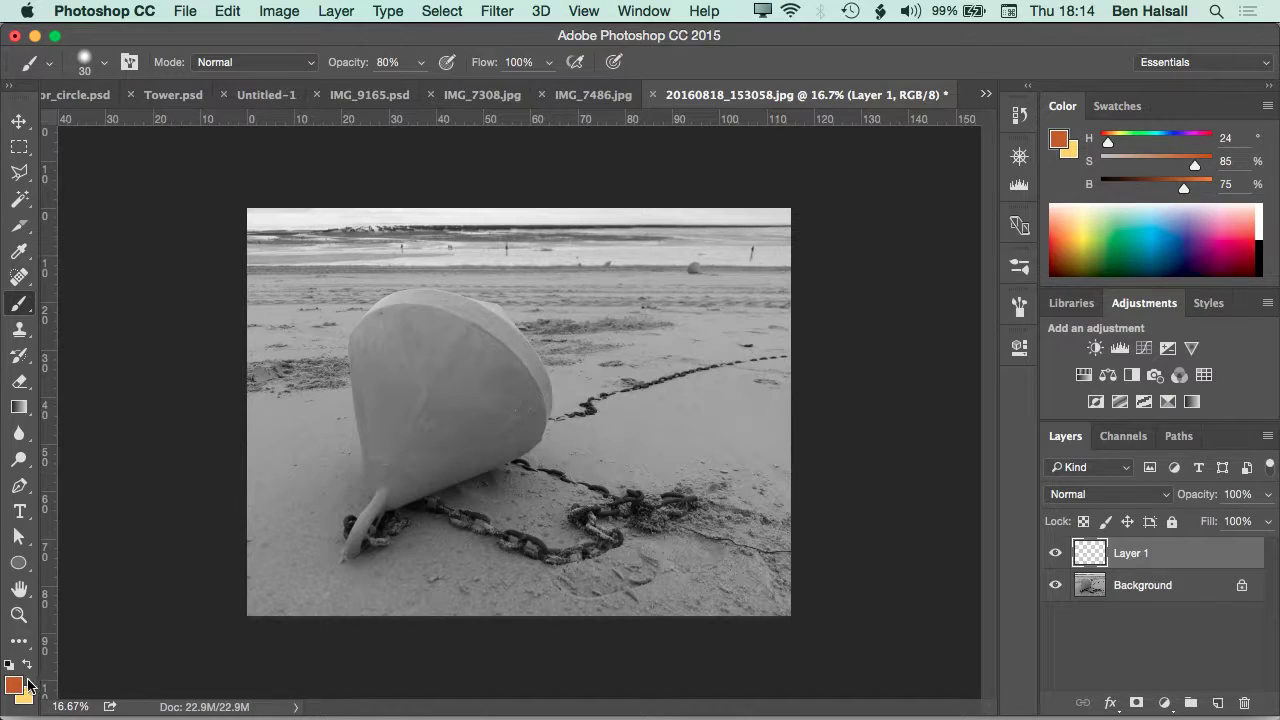
pyautogui.press('x')
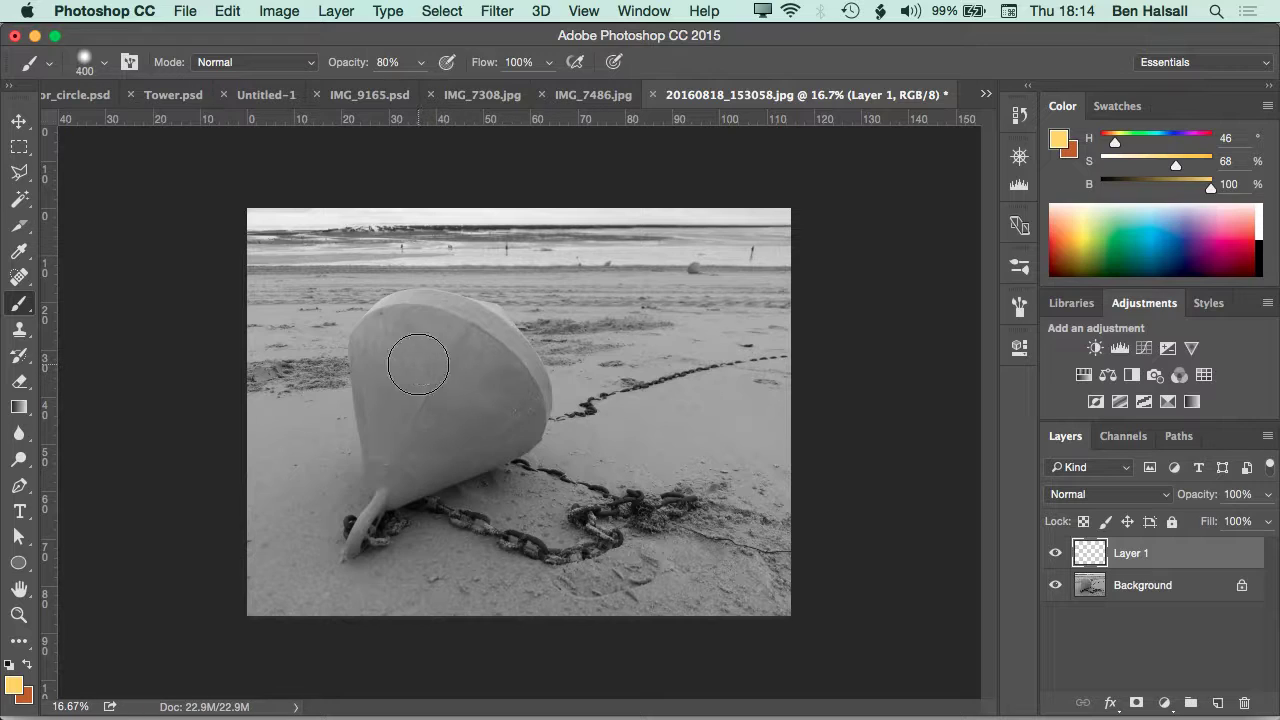
pyautogui.click(422, 63)
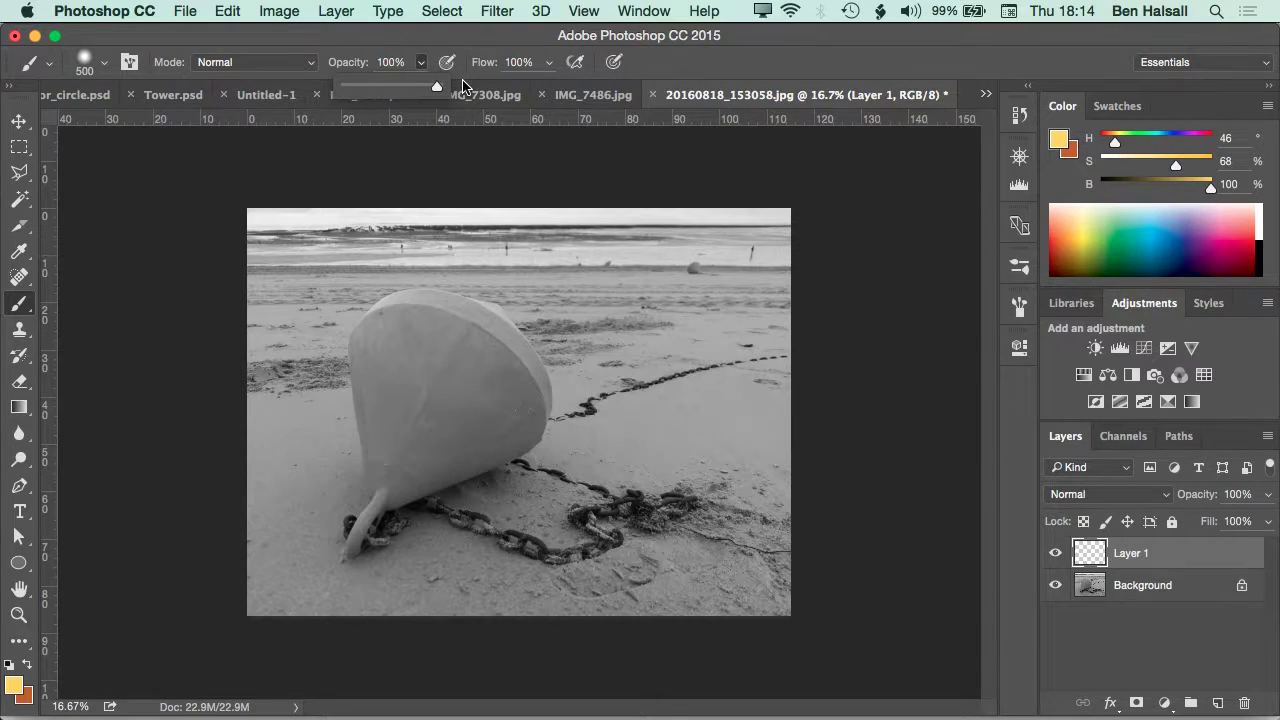
pyautogui.moveTo(386, 294)
pyautogui.mouseDown()
pyautogui.moveTo(370, 326)
pyautogui.moveTo(397, 323)
pyautogui.moveTo(390, 363)
pyautogui.moveTo(455, 354)
pyautogui.moveTo(484, 380)
pyautogui.moveTo(348, 556)
pyautogui.moveTo(522, 372)
pyautogui.moveTo(440, 300)
pyautogui.moveTo(535, 348)
pyautogui.moveTo(526, 444)
pyautogui.moveTo(535, 379)
pyautogui.moveTo(411, 328)
pyautogui.moveTo(362, 361)
pyautogui.moveTo(369, 503)
pyautogui.mouseUp()
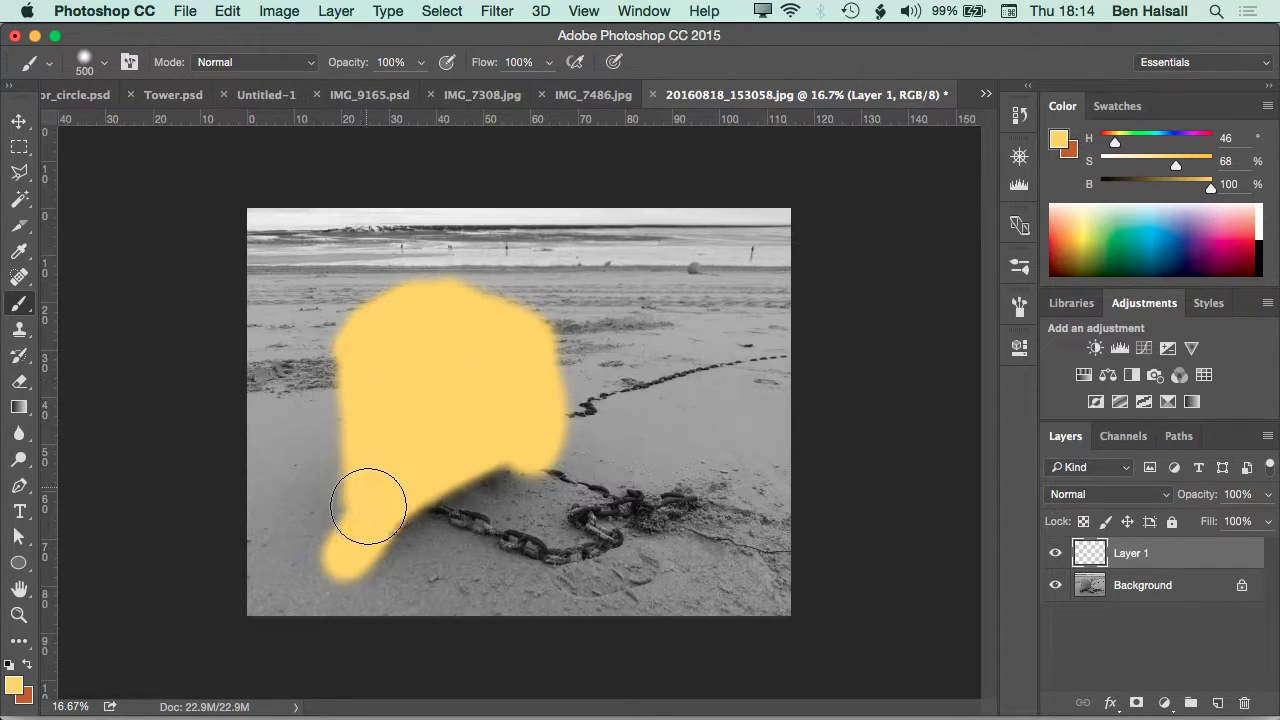
pyautogui.click(1135, 497)
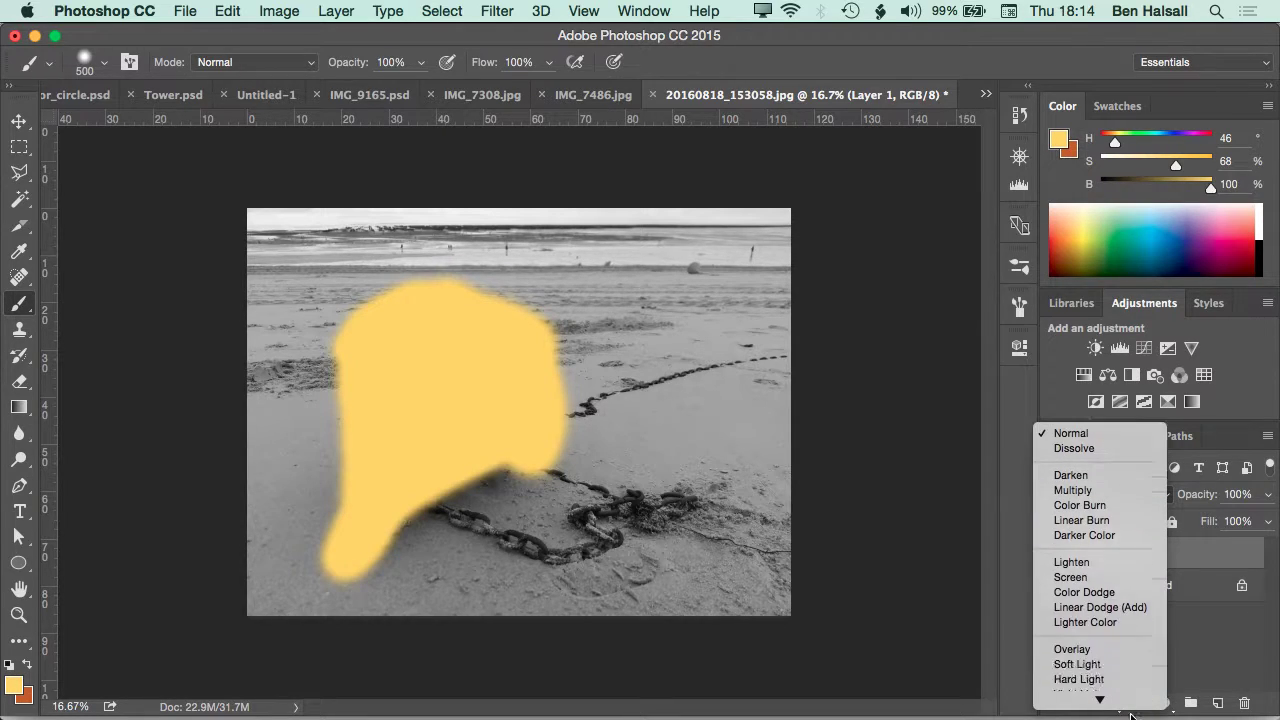
pyautogui.click(1100, 683)
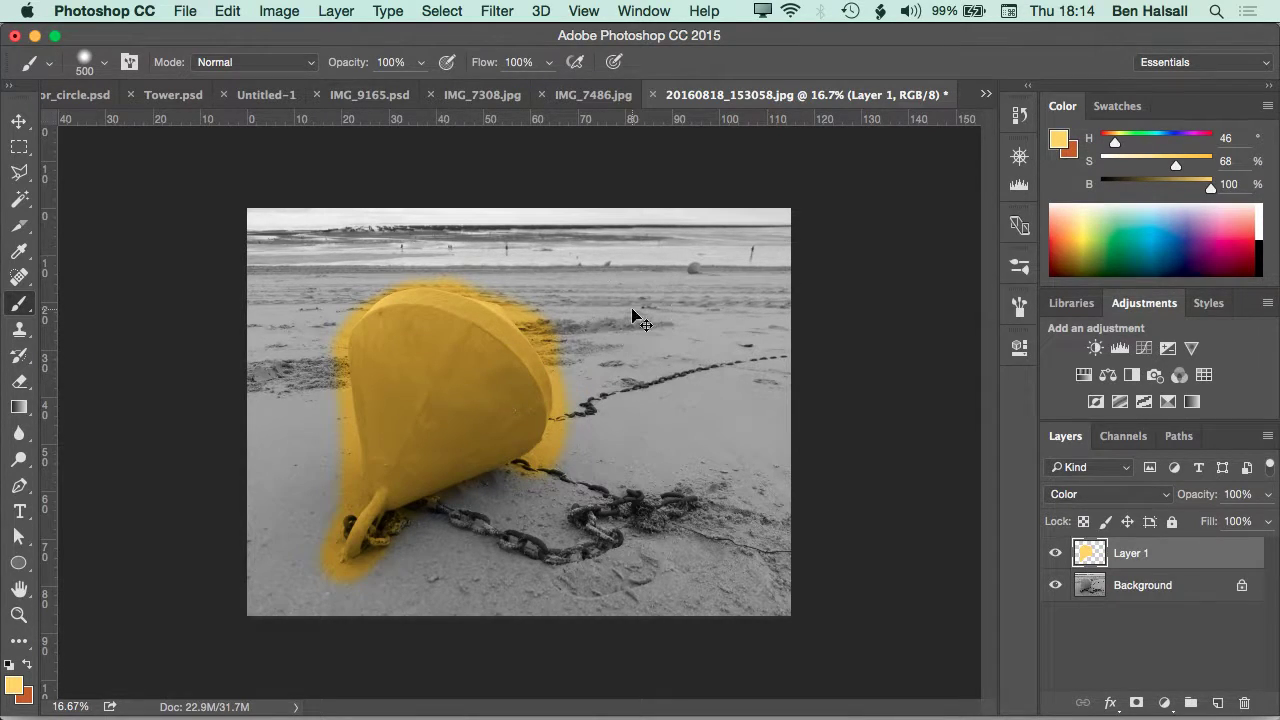
# - Erase the yellow spill beyond the buoy's upper right edge with a soft eraser of size 125
pyautogui.press('super+plus')
pyautogui.press('super+plus')
pyautogui.press('super+plus')
pyautogui.moveTo(415, 325)
pyautogui.mouseDown()
pyautogui.moveTo(400, 580)
pyautogui.moveTo(410, 618)
pyautogui.mouseUp()
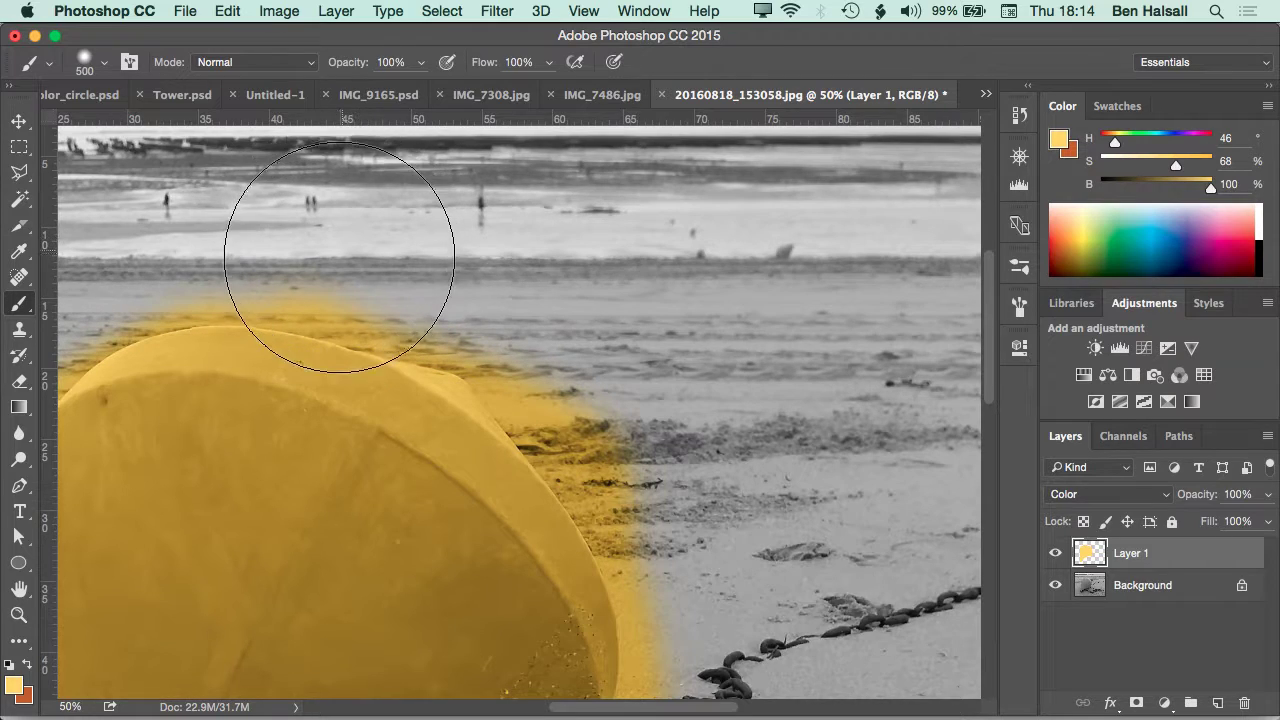
pyautogui.moveTo(346, 343); pyautogui.dragTo(309, 421)
pyautogui.press('[')
pyautogui.press('[')
pyautogui.press('[')
pyautogui.press('[')
pyautogui.press('[')
pyautogui.press('[')
pyautogui.press('[')
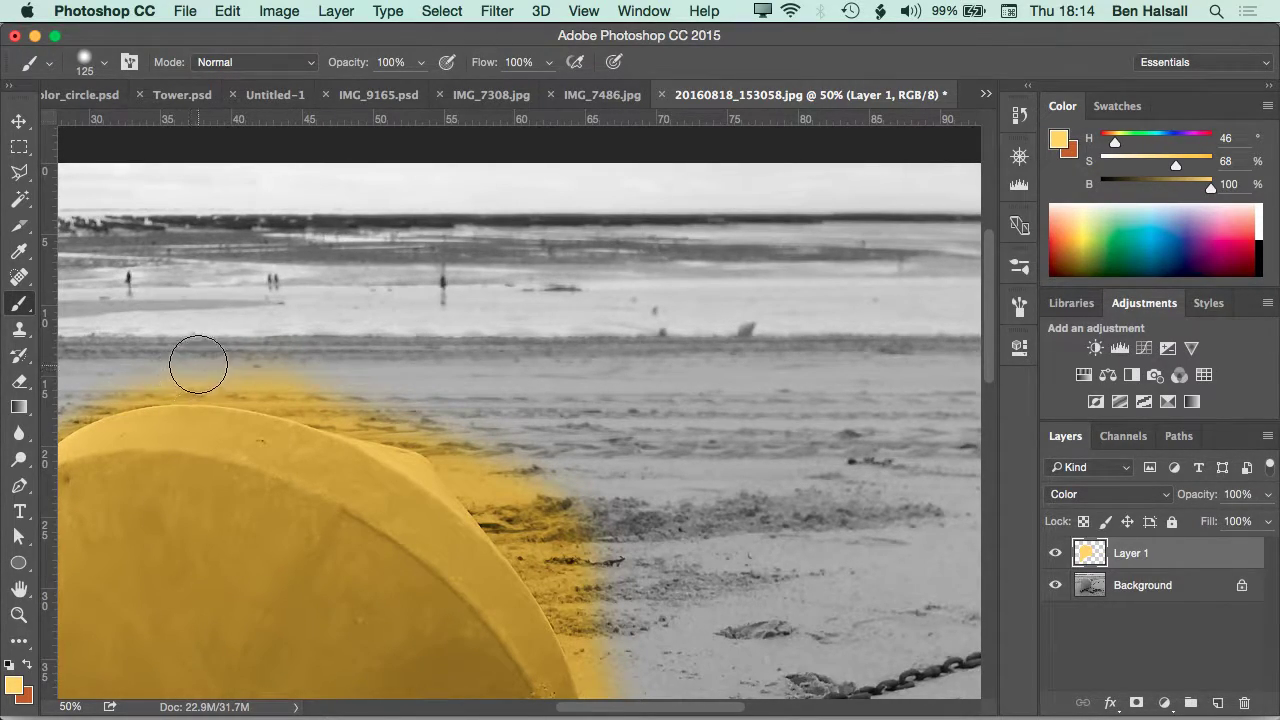
pyautogui.press('e')
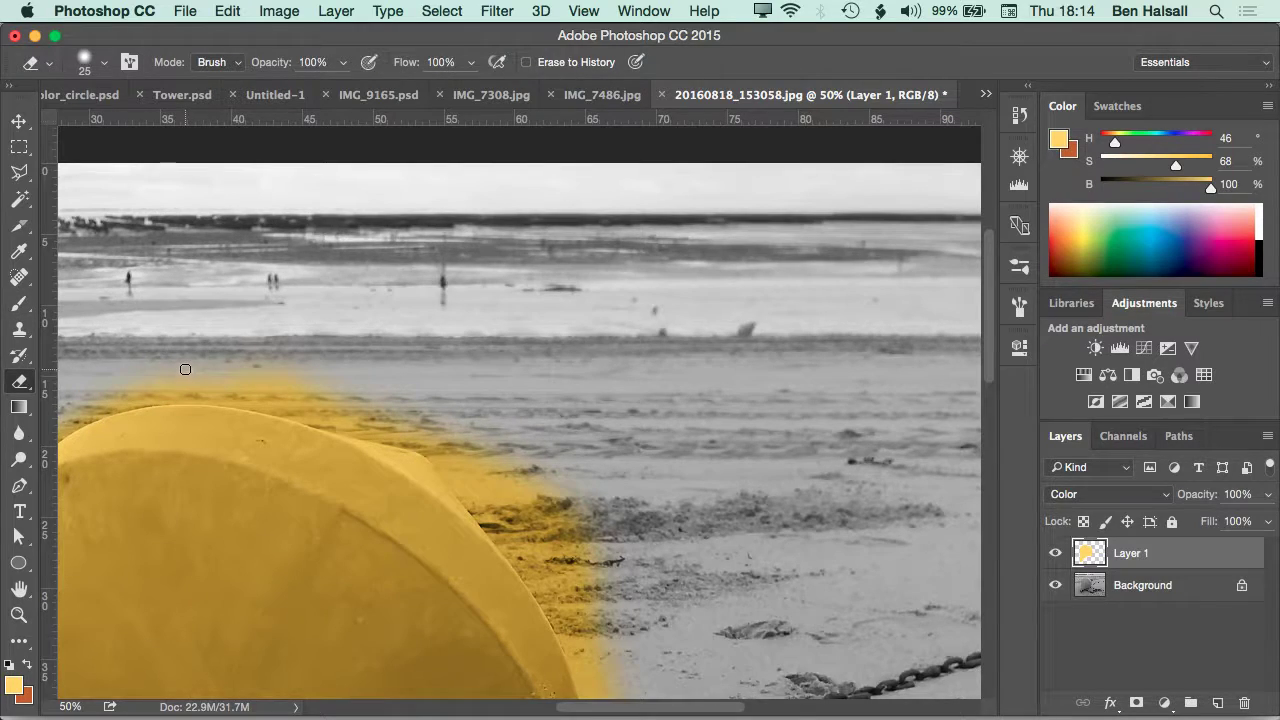
pyautogui.press(']')
pyautogui.press(']')
pyautogui.press(']')
pyautogui.press(']')
pyautogui.press(']')
pyautogui.press(']')
pyautogui.press(']')
pyautogui.moveTo(228, 369)
pyautogui.mouseDown()
pyautogui.moveTo(429, 426)
pyautogui.moveTo(466, 451)
pyautogui.mouseUp()
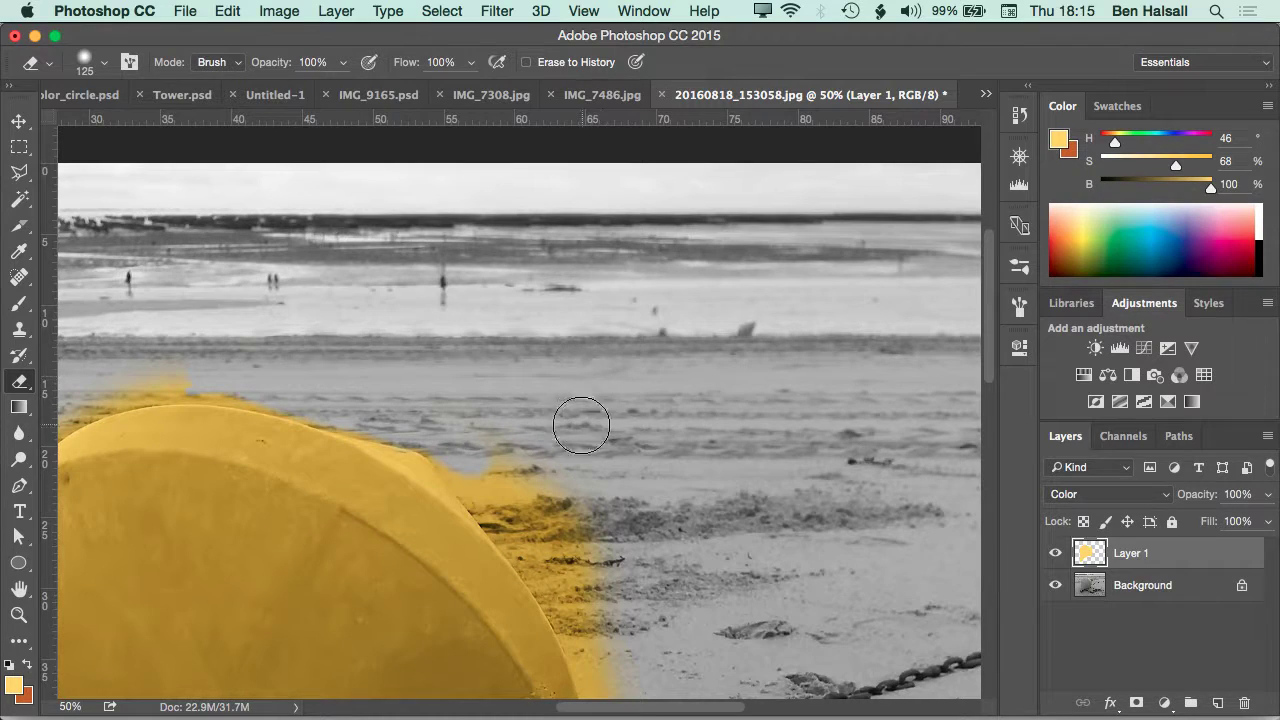
pyautogui.moveTo(457, 451)
pyautogui.mouseDown()
pyautogui.moveTo(456, 439)
pyautogui.moveTo(472, 469)
pyautogui.moveTo(443, 440)
pyautogui.moveTo(538, 551)
pyautogui.moveTo(534, 499)
pyautogui.moveTo(553, 526)
pyautogui.moveTo(523, 457)
pyautogui.mouseUp()
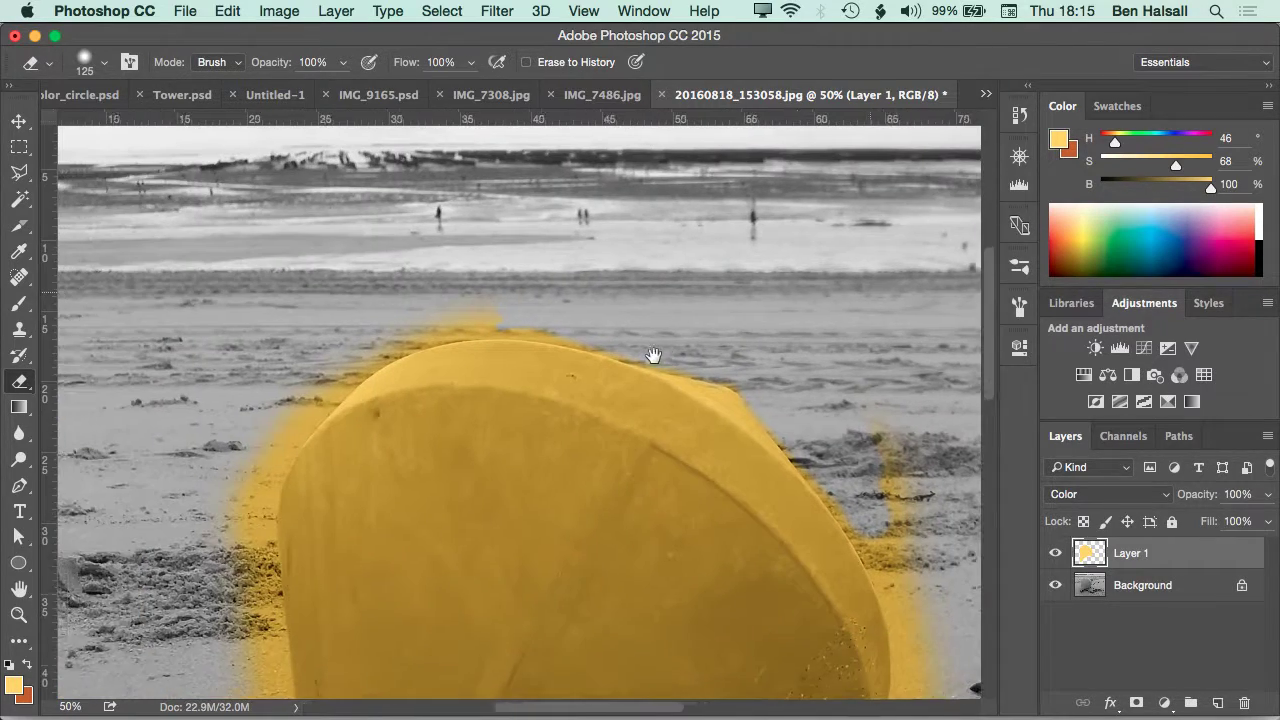
# - Erase the yellow spill around the buoy's top and upper left edge
pyautogui.moveTo(374, 403); pyautogui.dragTo(654, 357)
pyautogui.moveTo(240, 480)
pyautogui.mouseDown()
pyautogui.moveTo(308, 385)
pyautogui.moveTo(276, 449)
pyautogui.moveTo(375, 332)
pyautogui.moveTo(315, 407)
pyautogui.moveTo(448, 309)
pyautogui.moveTo(380, 339)
pyautogui.moveTo(474, 313)
pyautogui.moveTo(547, 324)
pyautogui.mouseUp()
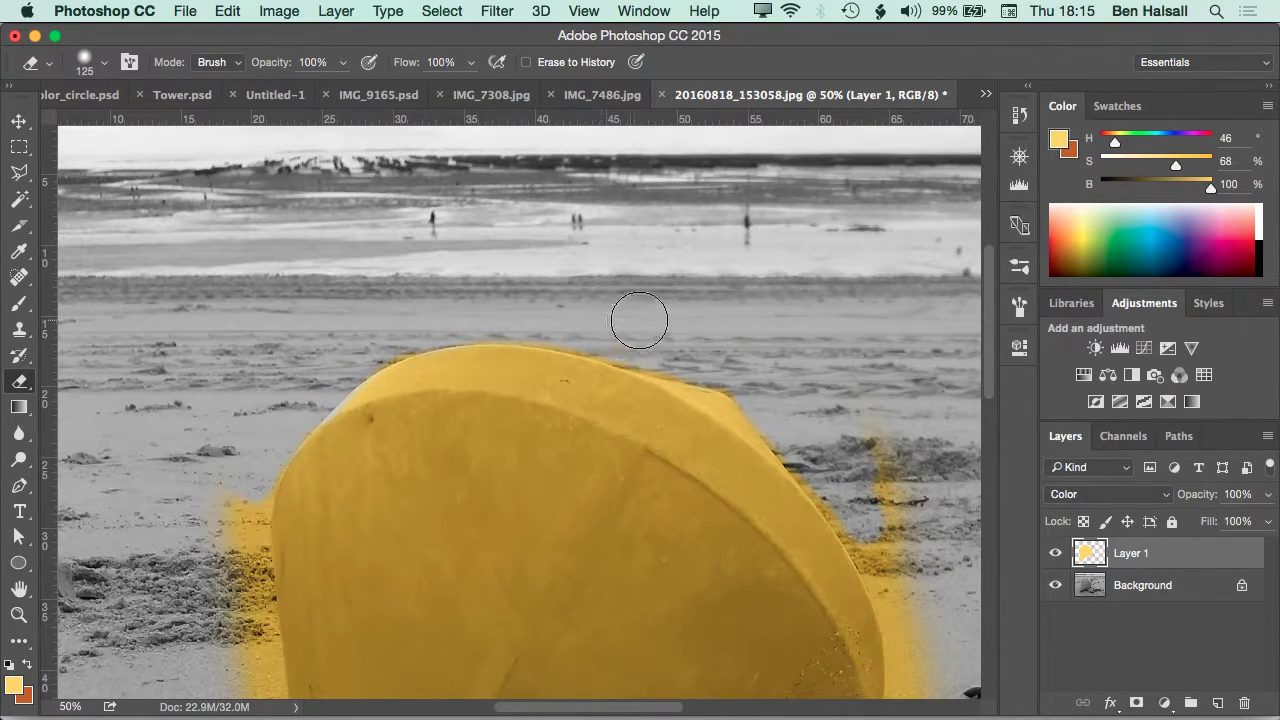
pyautogui.moveTo(223, 486)
pyautogui.mouseDown()
pyautogui.moveTo(293, 331)
pyautogui.moveTo(317, 343)
pyautogui.moveTo(322, 480)
pyautogui.moveTo(336, 420)
pyautogui.mouseUp()
# - Rotate the canvas view to 82° and erase the yellow spill along the straight left side of the buoy
pyautogui.press('r')
pyautogui.moveTo(494, 350); pyautogui.dragTo(666, 371)
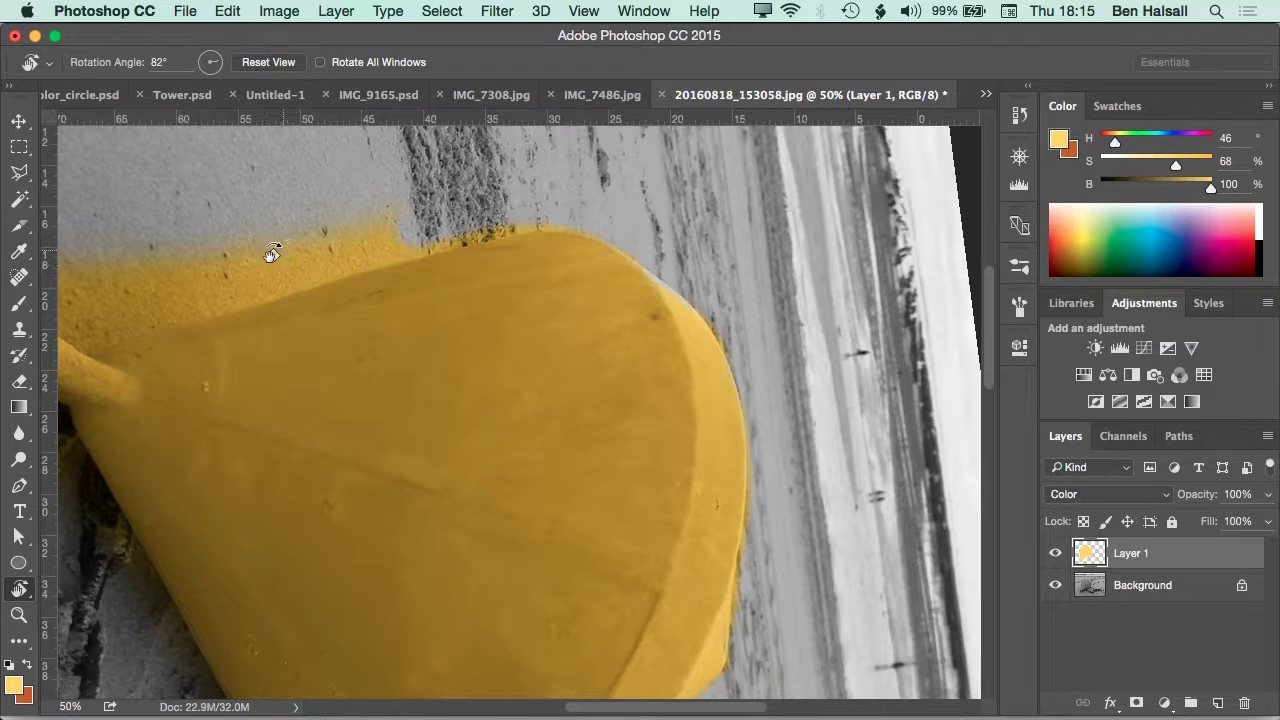
pyautogui.press('b')
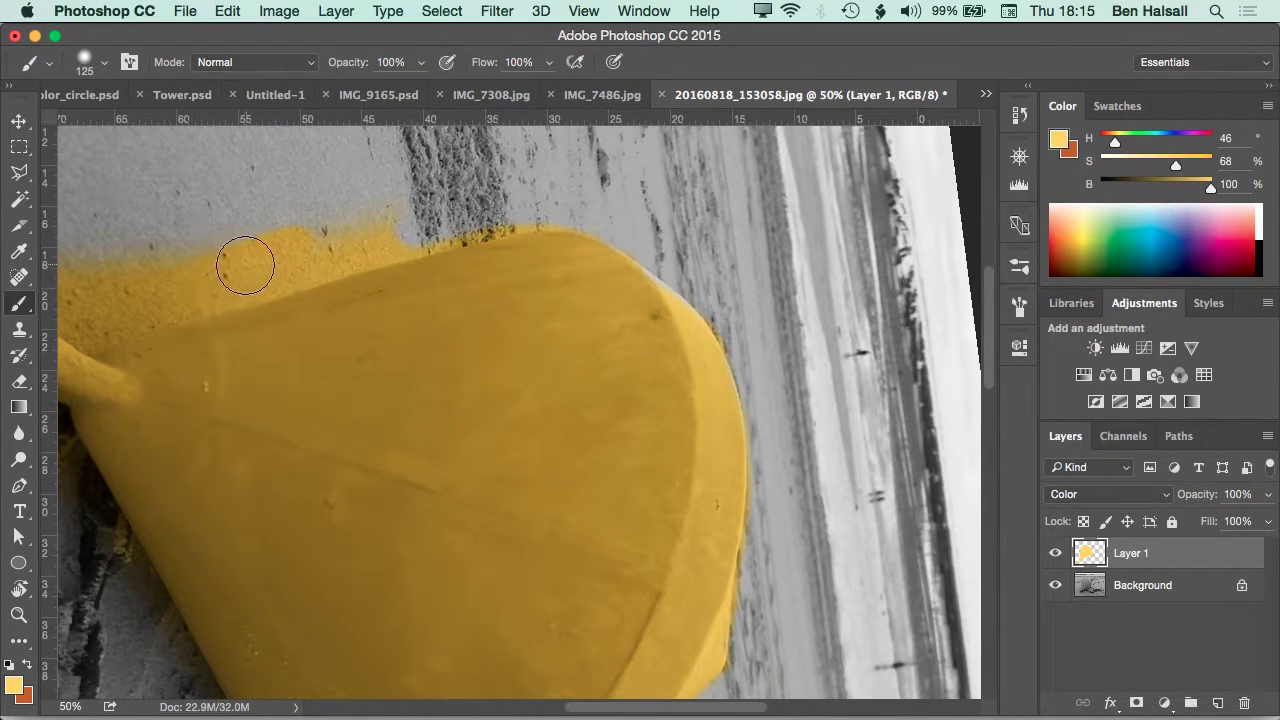
pyautogui.press('x')
pyautogui.press('e')
pyautogui.click(180, 277)
pyautogui.moveTo(335, 221)
pyautogui.mouseDown()
pyautogui.moveTo(182, 298)
pyautogui.moveTo(338, 244)
pyautogui.moveTo(226, 281)
pyautogui.moveTo(457, 233)
pyautogui.mouseUp()
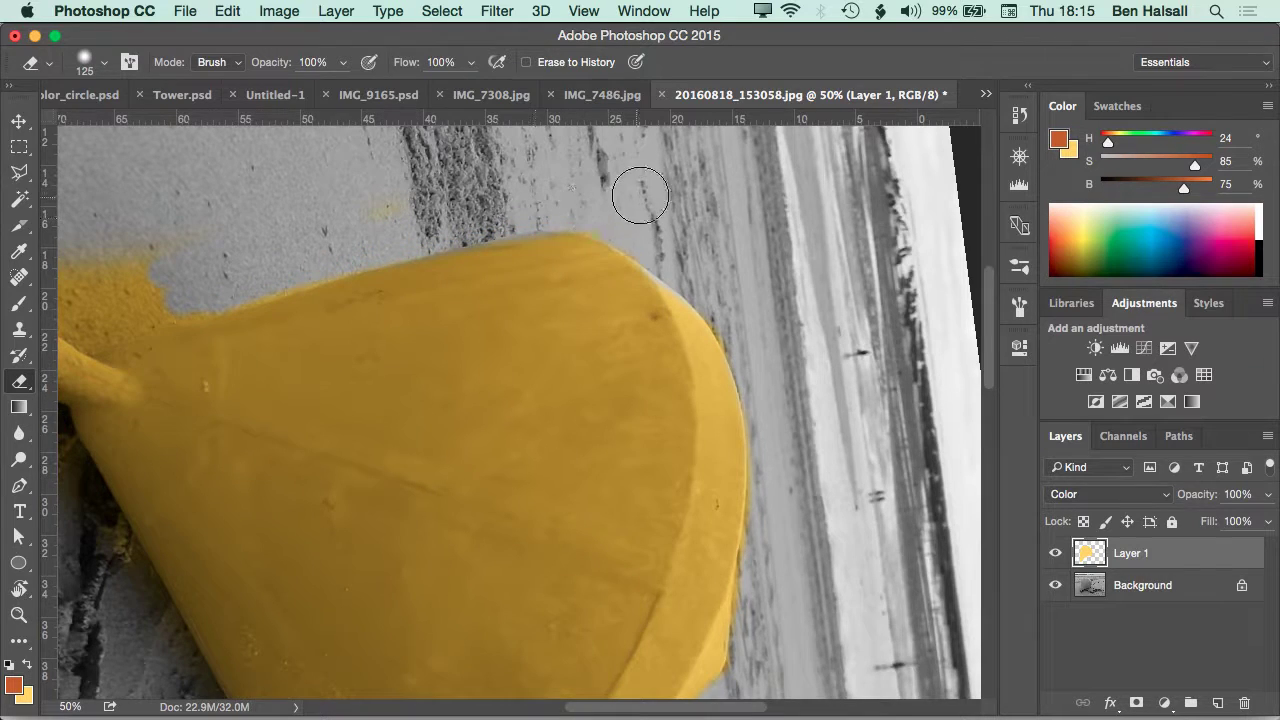
# - Reset the canvas rotation and undo the erasing, painting, added layer and desaturation back to the original colour photo
pyautogui.press('super+0')
pyautogui.press('r')
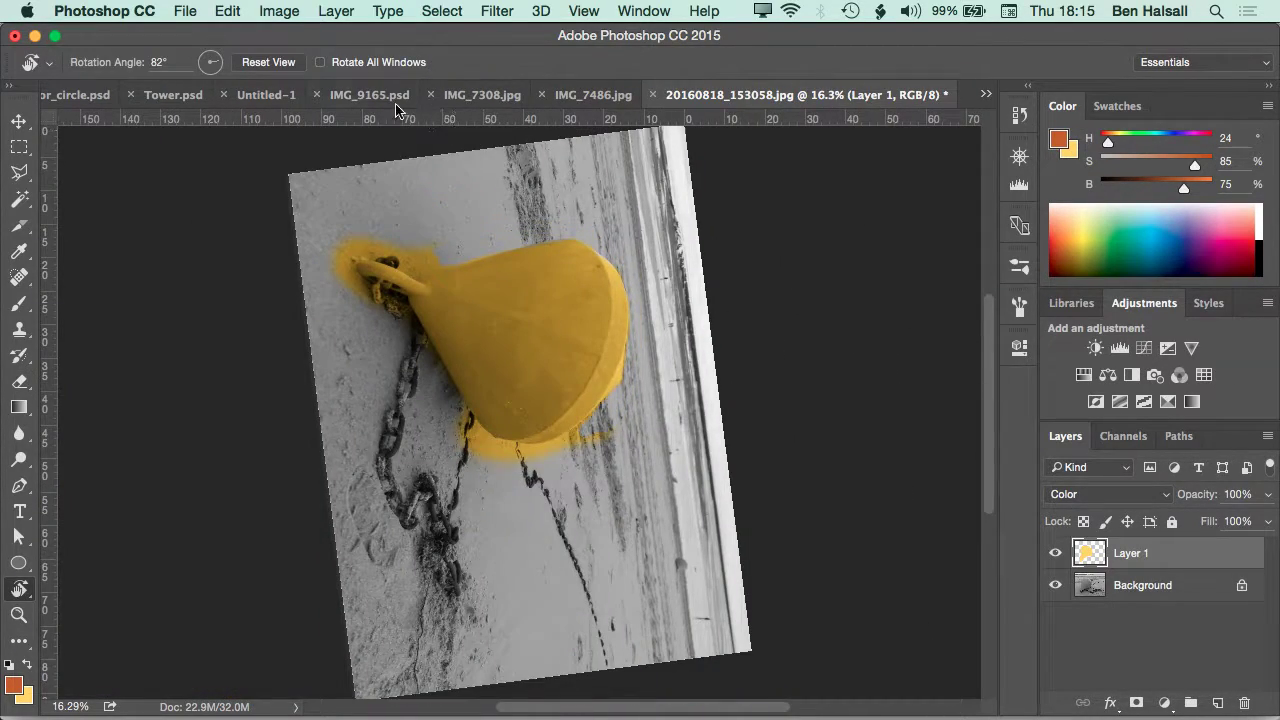
pyautogui.click(260, 62)
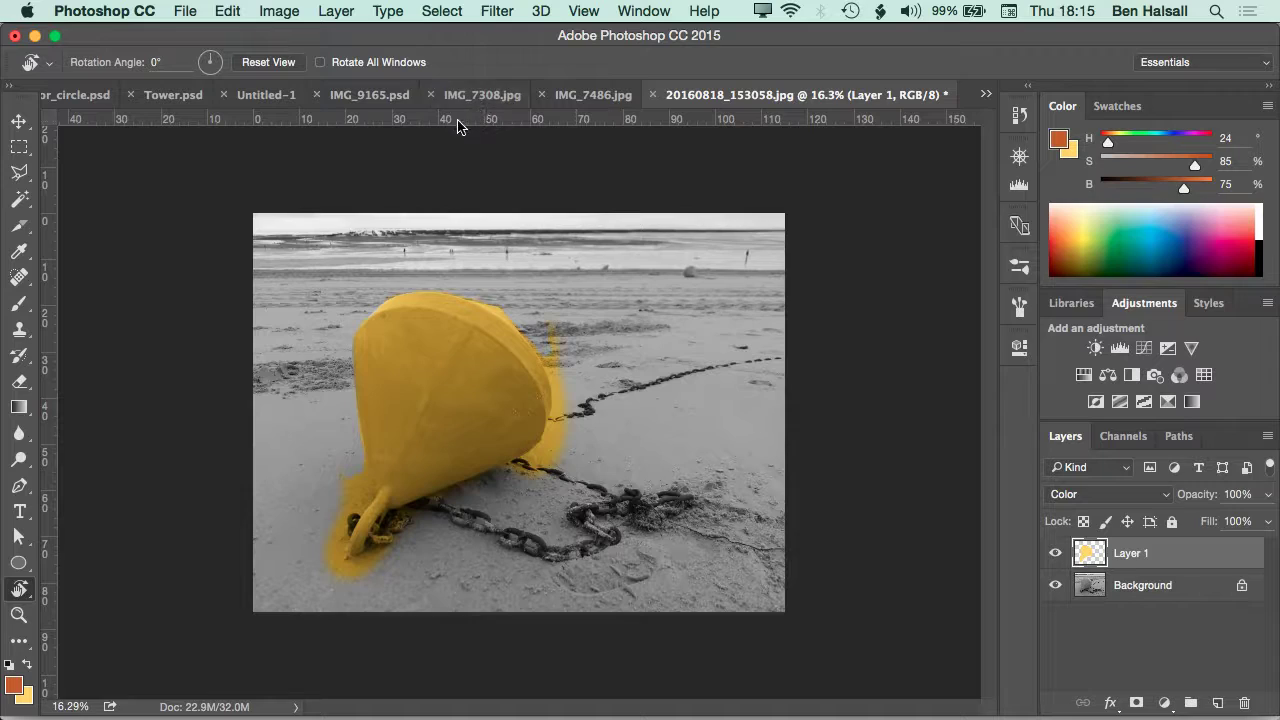
pyautogui.press('alt+super+z')
pyautogui.press('alt+super+z')
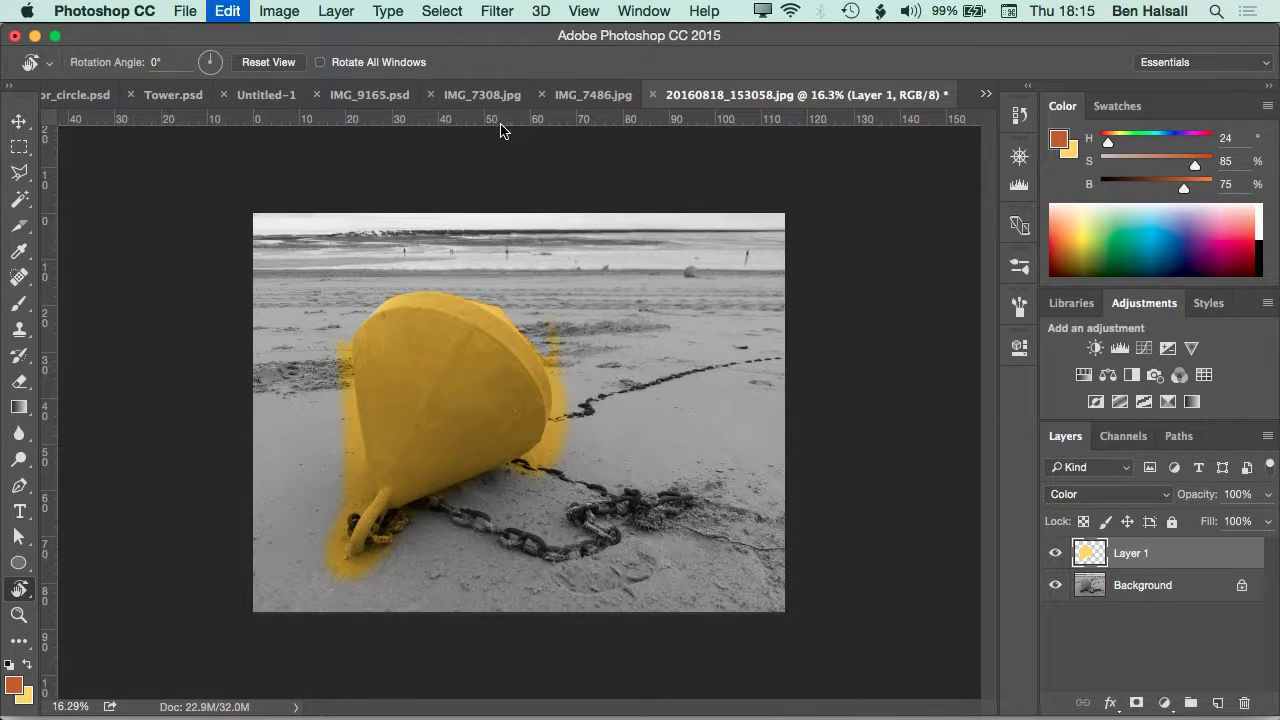
pyautogui.press('alt+super+z')
pyautogui.press('alt+super+z')
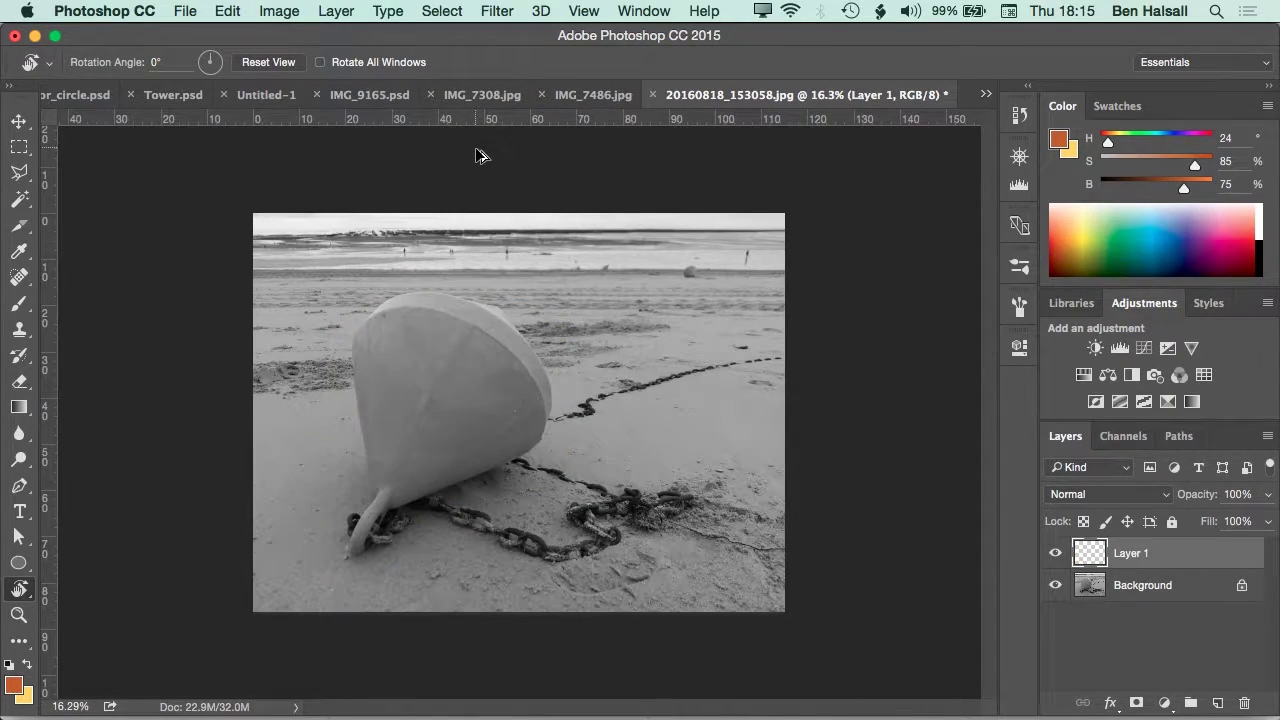
pyautogui.press('alt+super+z')
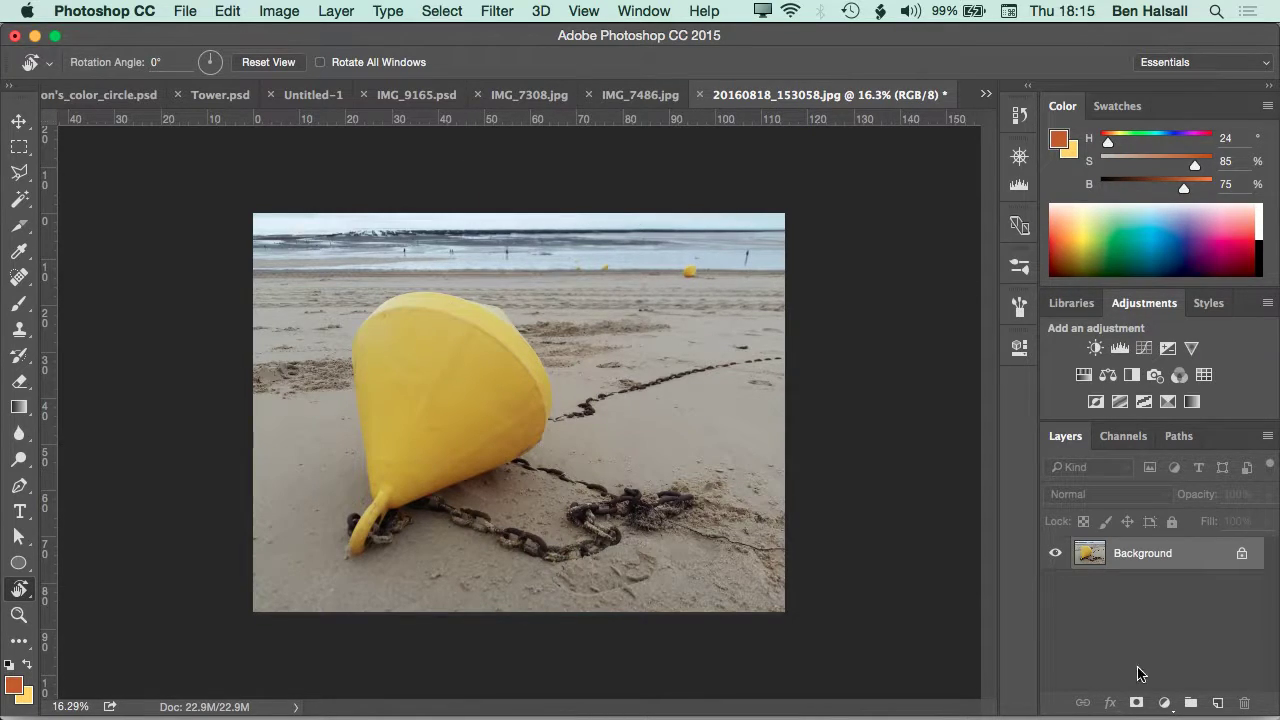
# - Add a Hue/Saturation adjustment layer above the buoy photo and activate its on-image adjustment tool
pyautogui.click(1164, 703)
pyautogui.click(1175, 481)
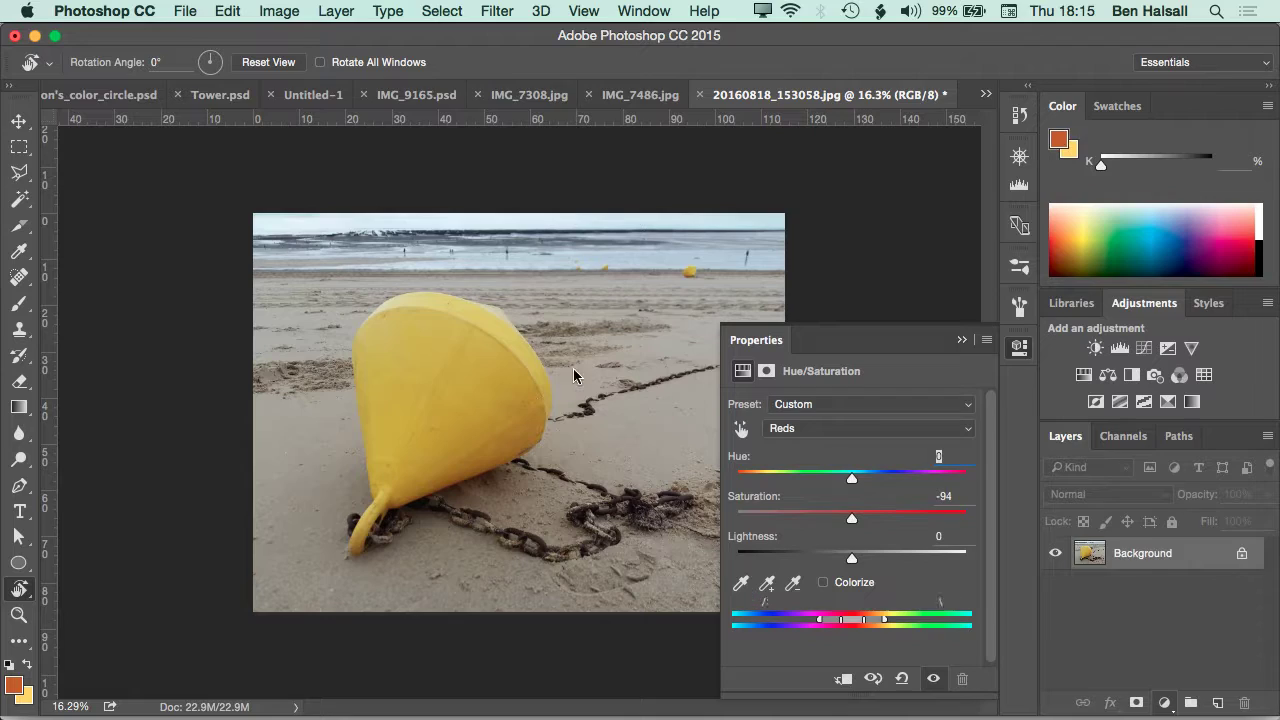
pyautogui.click(741, 428)
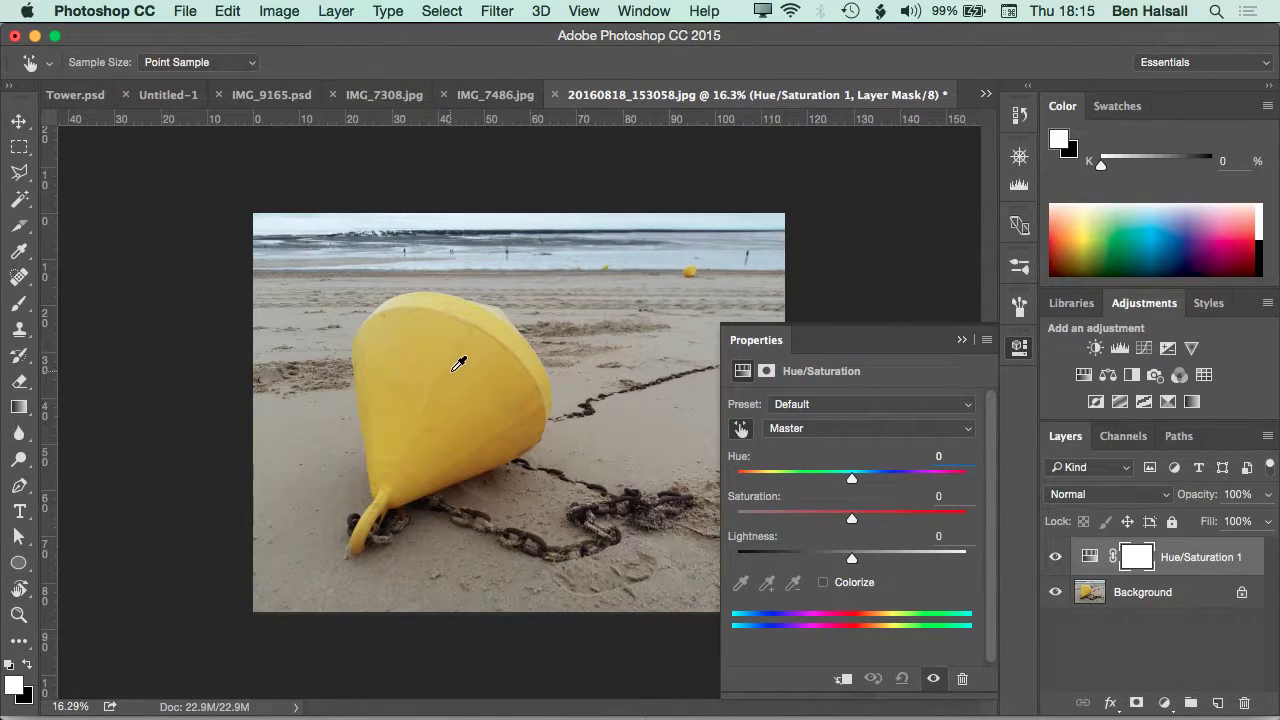
# - Try lowering the Yellows saturation to -12 by sampling the buoy directly, and undo the change
pyautogui.moveTo(491, 354); pyautogui.dragTo(328, 390)
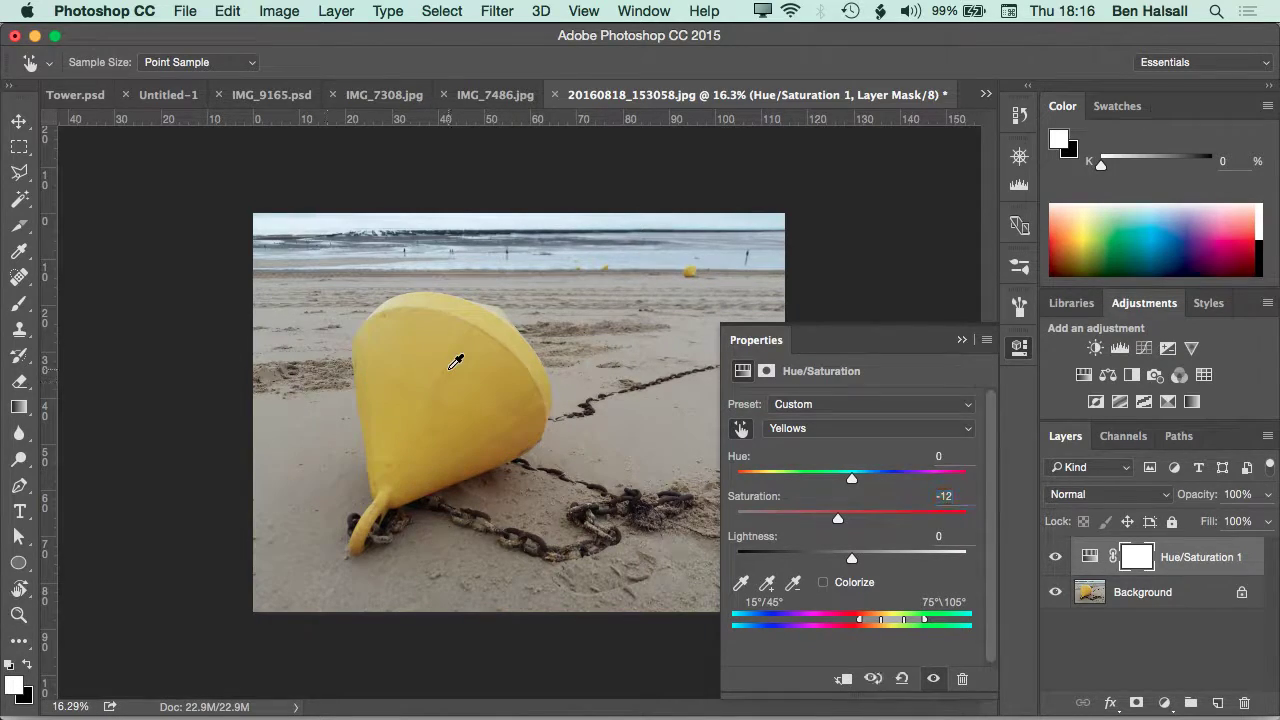
pyautogui.press('super+z')
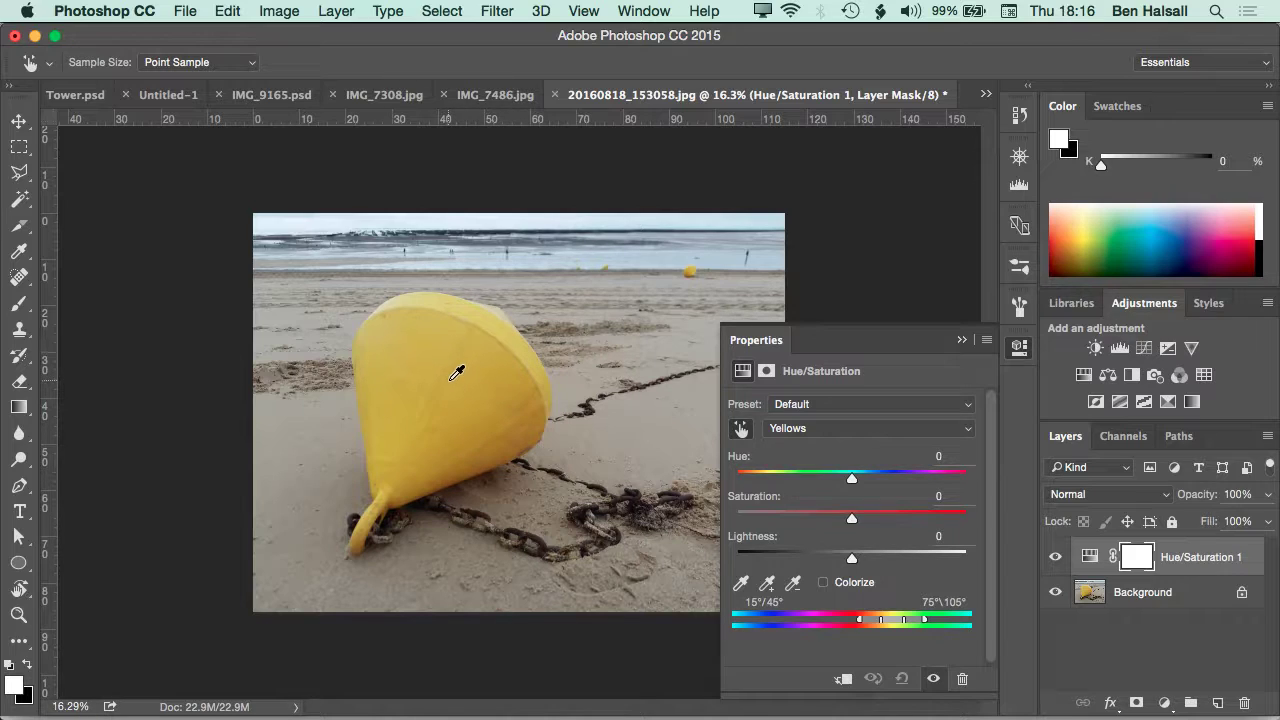
pyautogui.click(741, 428)
pyautogui.click(741, 428)
pyautogui.moveTo(431, 358)
pyautogui.mouseDown()
pyautogui.moveTo(729, 343)
pyautogui.moveTo(371, 394)
pyautogui.moveTo(431, 358)
pyautogui.mouseUp()
pyautogui.press('super+z')
# - Shift the Yellows hue to -66 by sampling the buoy in the photo, and collapse the adjustment's properties
pyautogui.moveTo(551, 347); pyautogui.dragTo(364, 400)
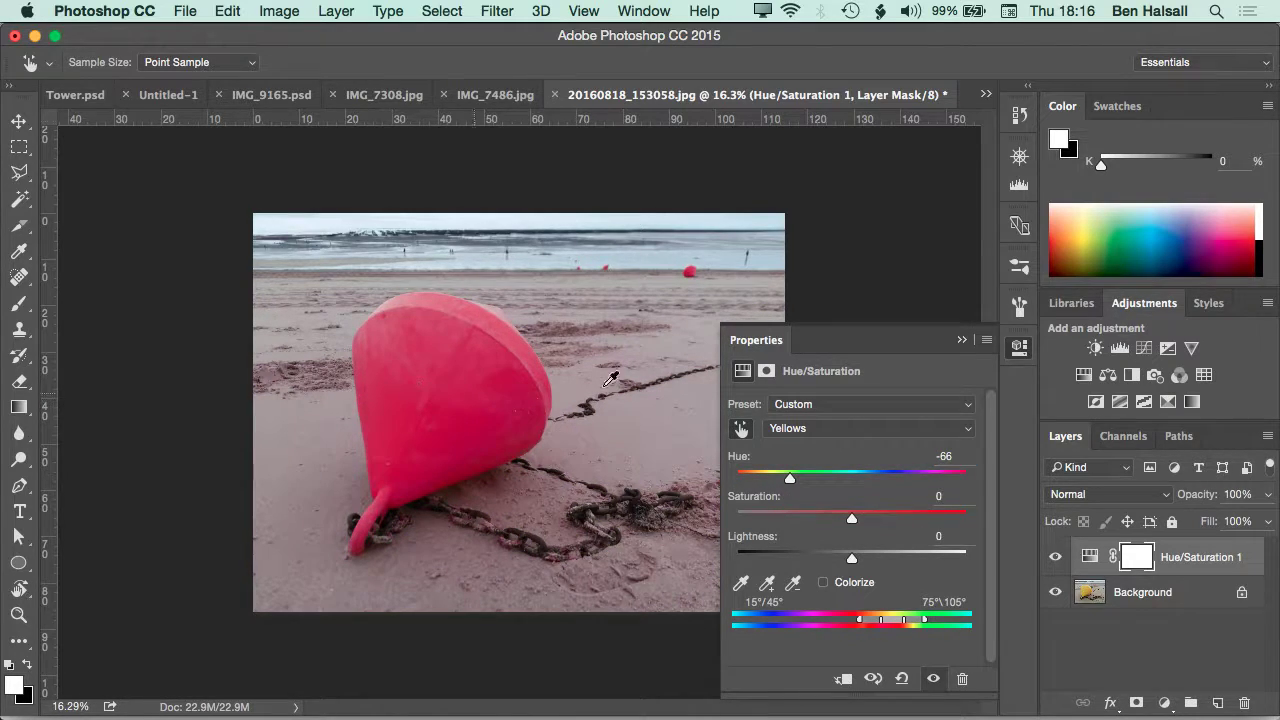
pyautogui.click(961, 341)
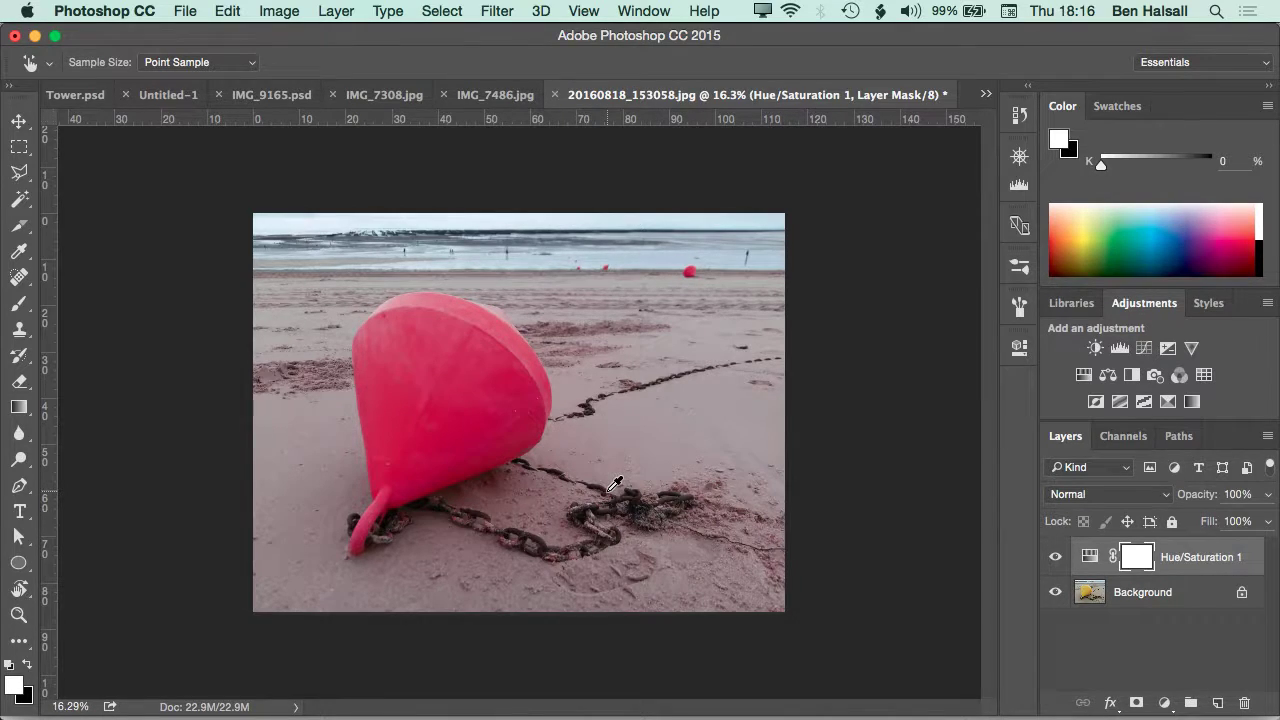
# - Compare the recolored buoy with the original by toggling the Hue/Saturation layer's visibility, ending with the layer hidden
pyautogui.press('super+plus')
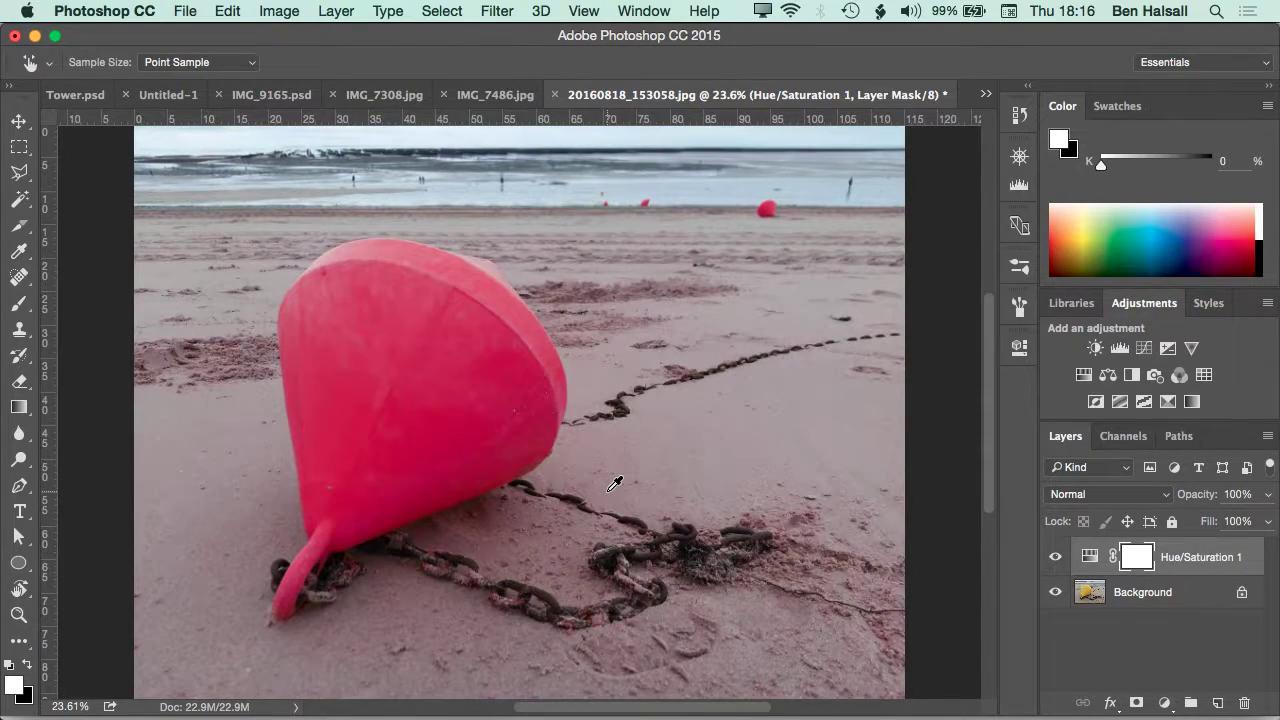
pyautogui.click(1056, 563)
pyautogui.click(1056, 563)
pyautogui.click(1056, 563)
pyautogui.click(1056, 563)
pyautogui.click(1056, 558)
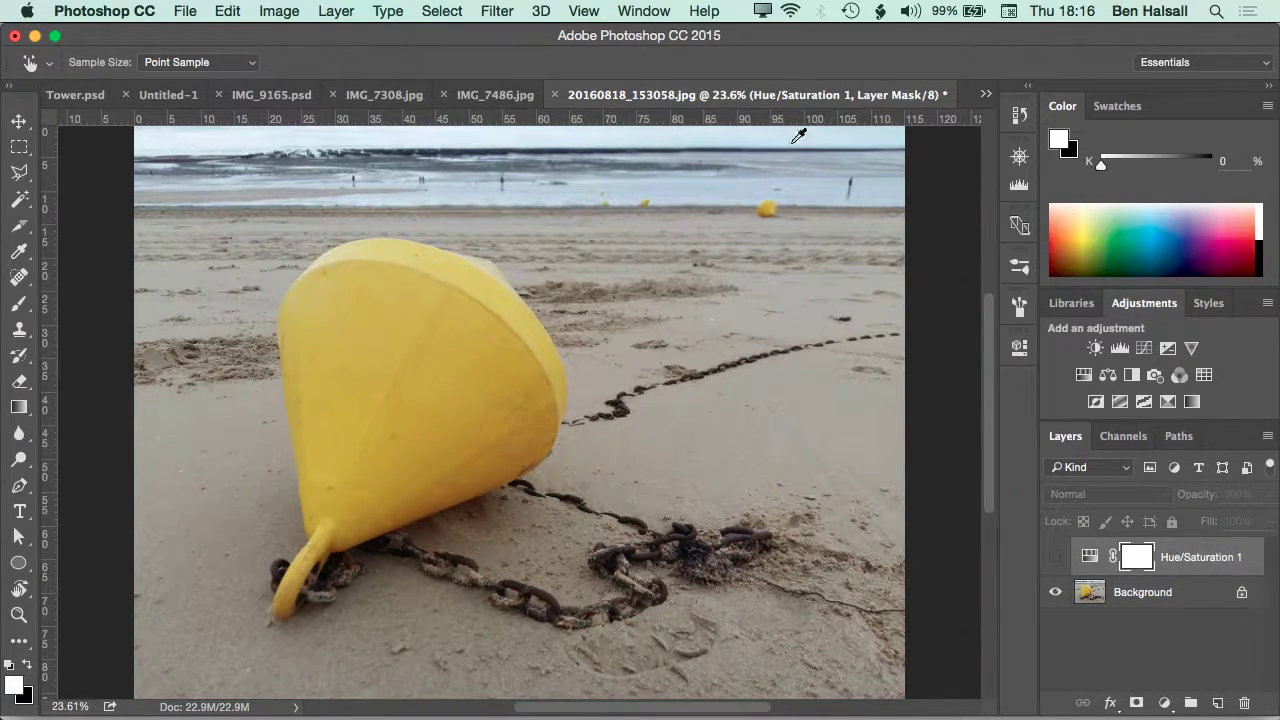
pyautogui.press('super+Tab')
pyautogui.press('Tab')
pyautogui.press('super+Tab')
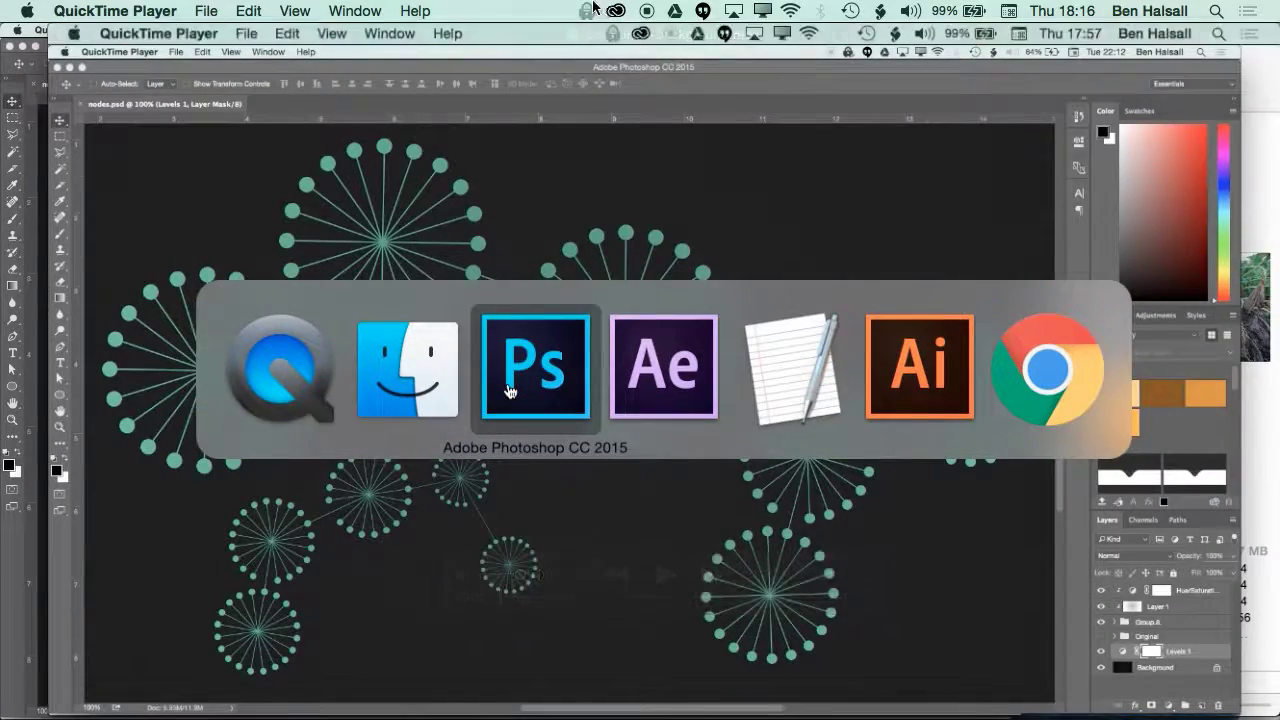